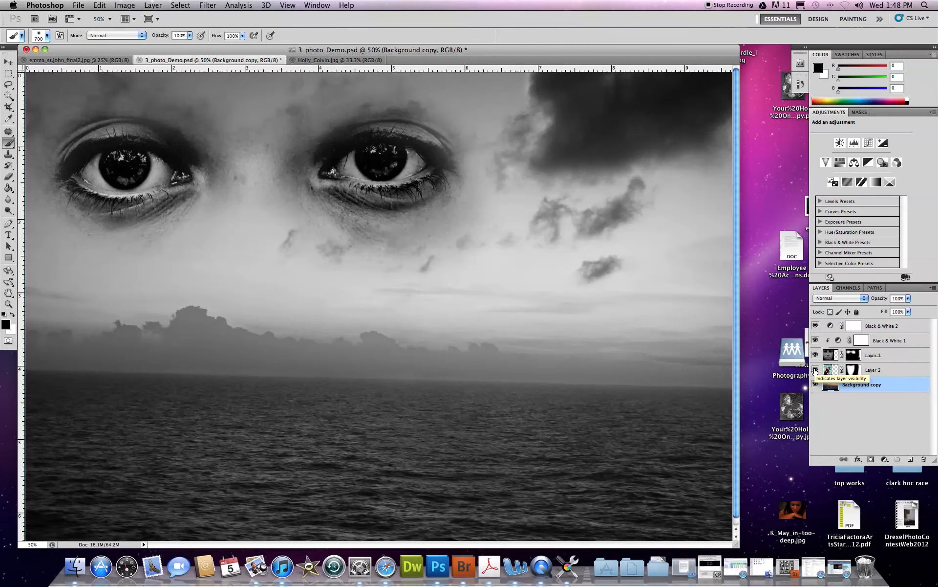
Step: Show Layer 2, and hide and show Layer 1 again to examine what each contributes to the composite
left_click(816, 370)
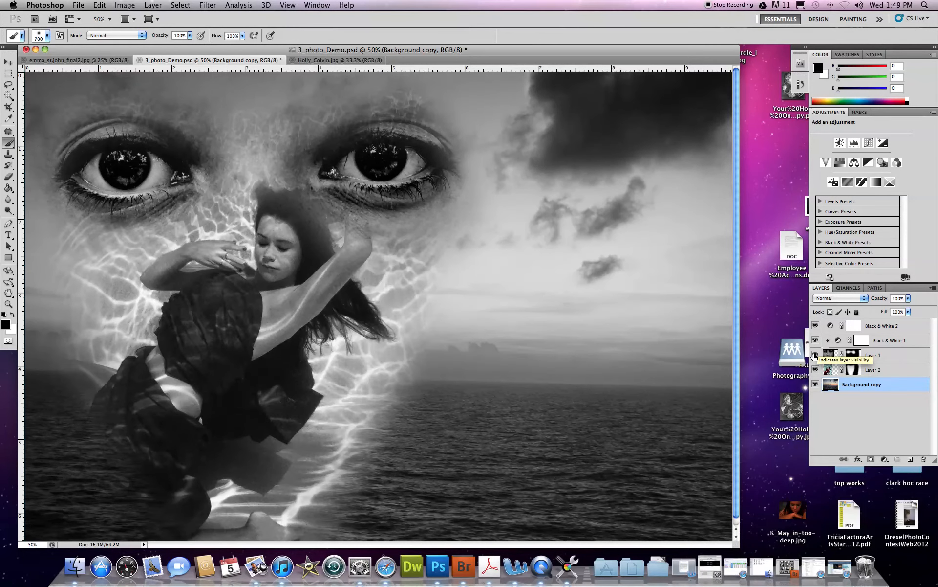
left_click(814, 355)
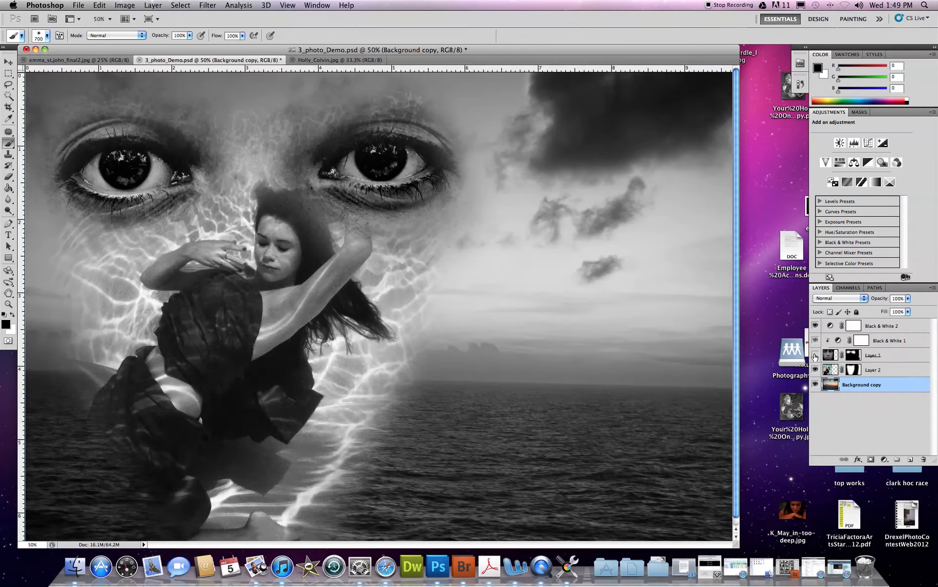
left_click(815, 355)
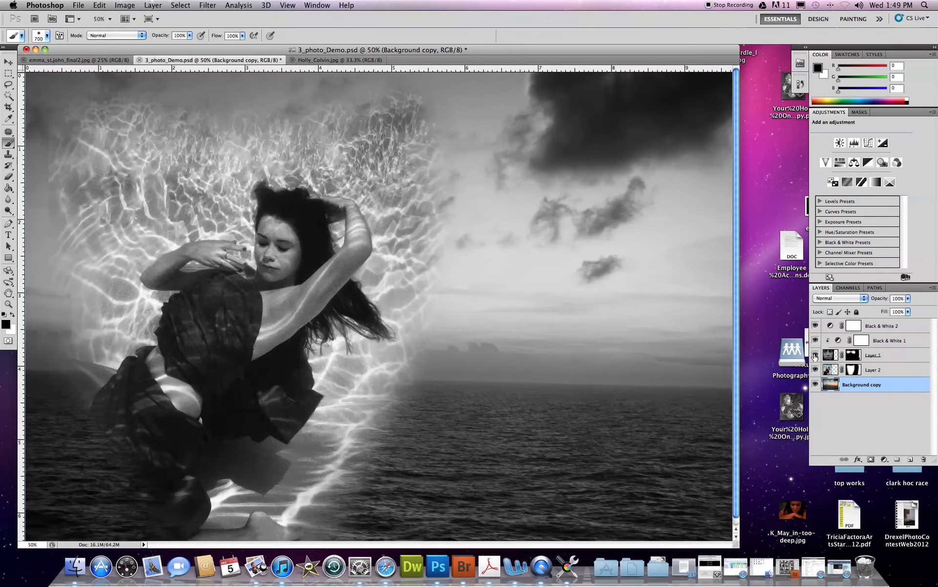
Step: Disable Layer 1's mask to view the whole face photo, and enable the mask again
right_click(851, 357)
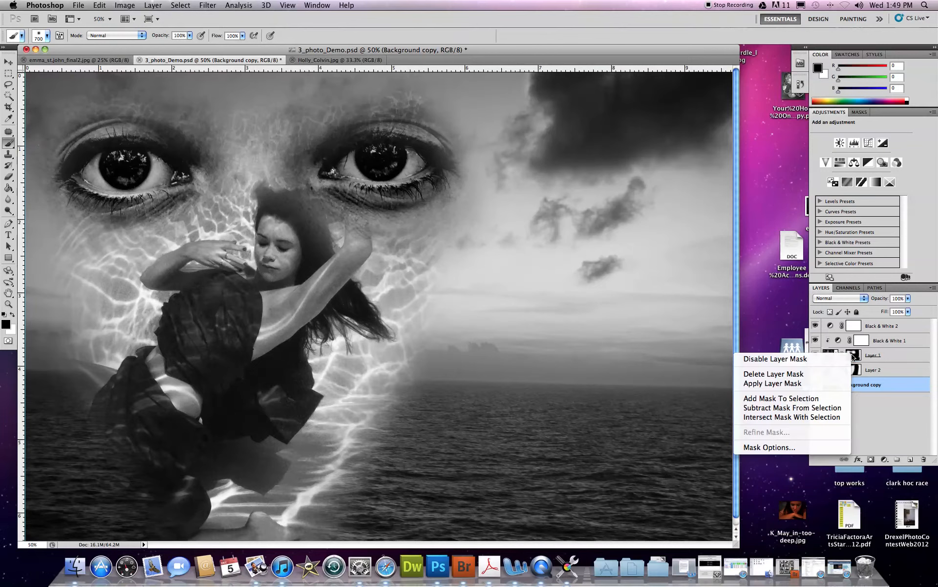
left_click(826, 360)
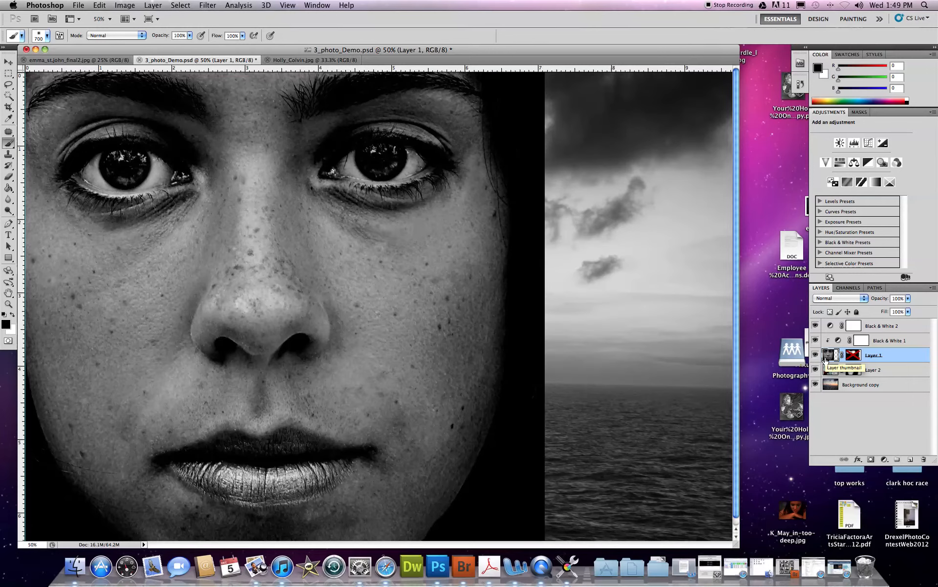
right_click(855, 359)
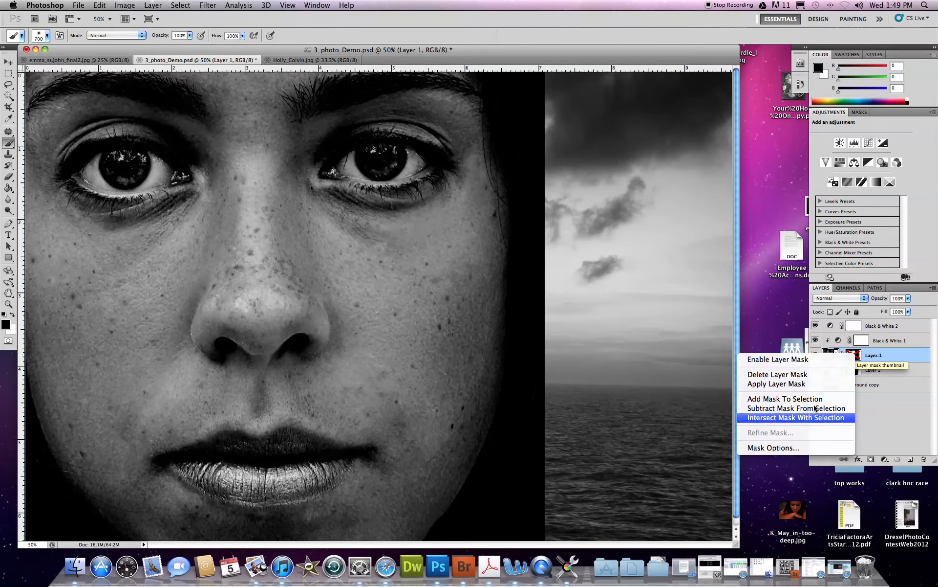
left_click(810, 362)
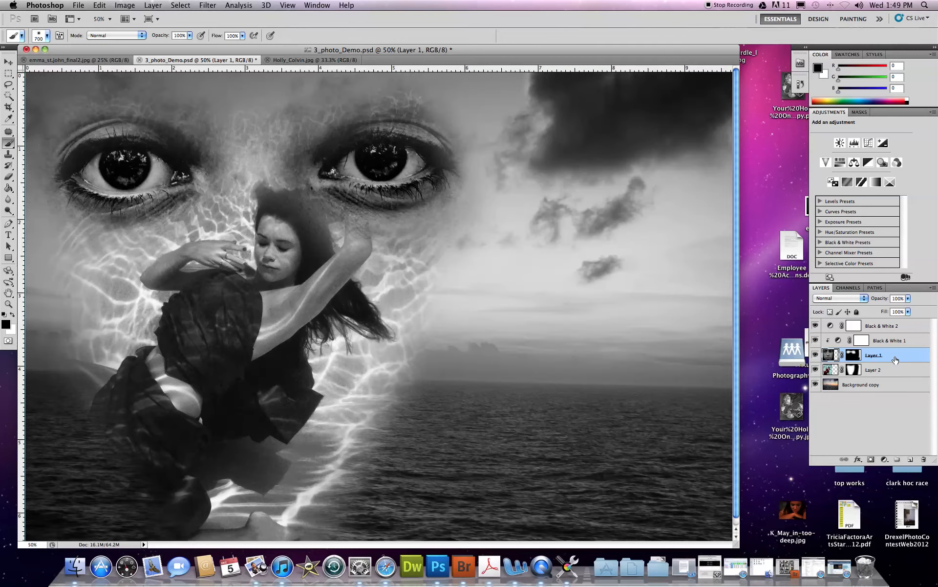
Step: Delete Layer 1, Layer 2 and both Black & White adjustment layers, keeping only Background copy
left_click(888, 328, "shift")
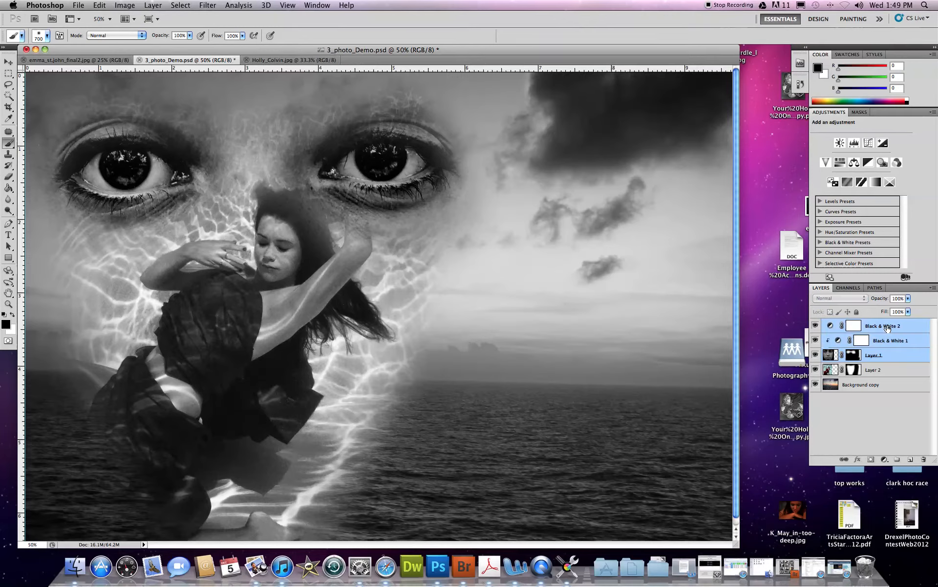
left_click(889, 370, "shift")
left_click(894, 368)
left_click(888, 328, "shift")
left_click_drag(888, 328, 927, 459)
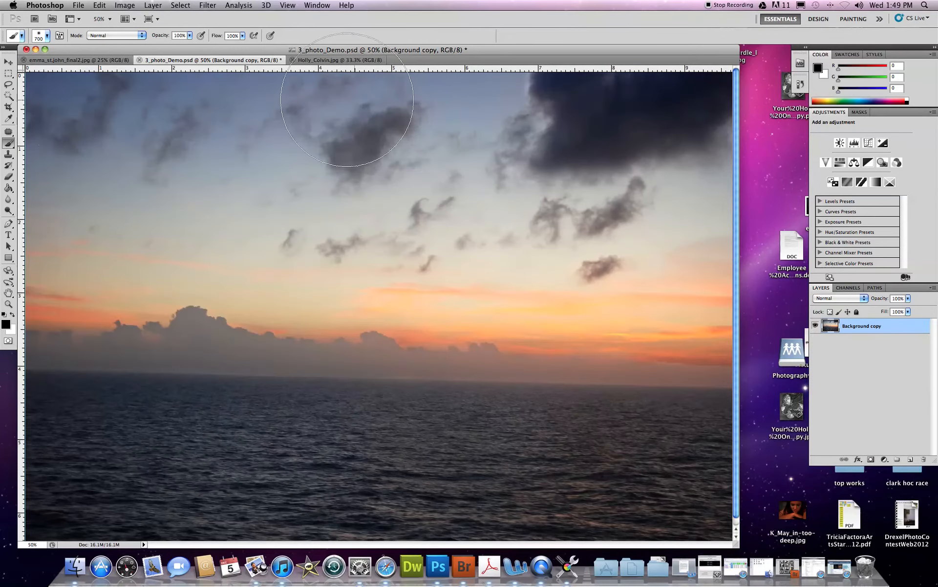
Step: View the open source photos and return to the seascape in 3_photo_Demo.psd
left_click(75, 61)
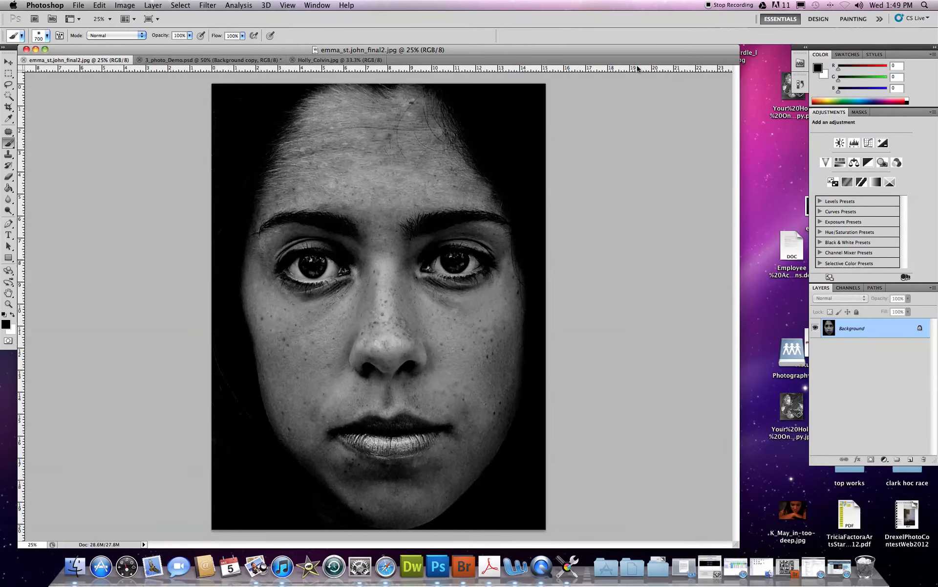
left_click(189, 60)
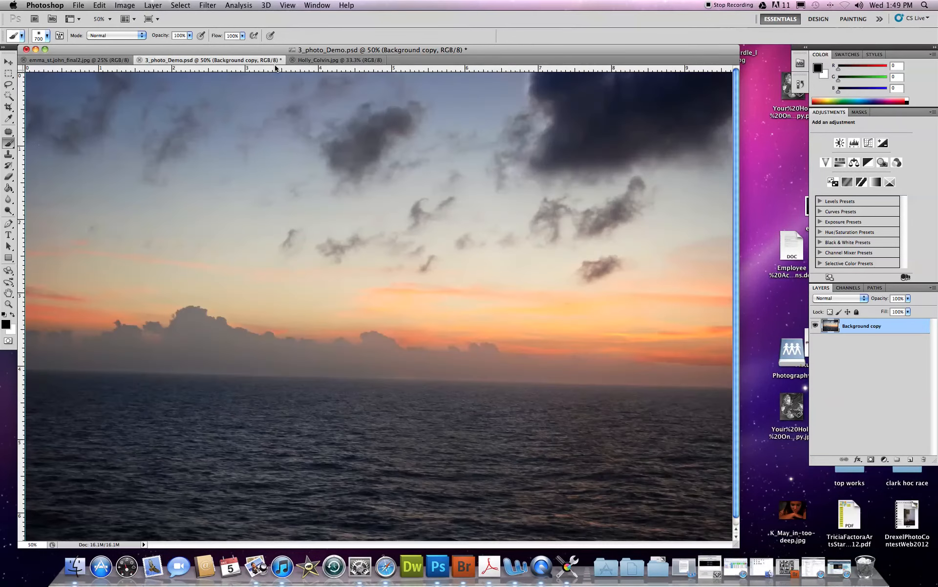
left_click(327, 61)
left_click(244, 61)
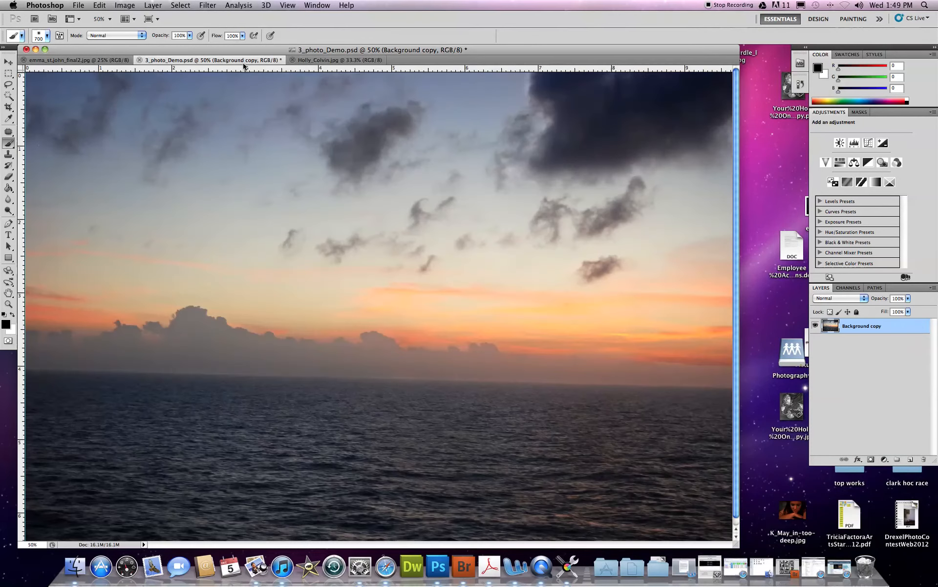
Step: Separate the face portrait, 3_photo_Demo.psd and underwater photo from the tabbed group into three floating windows
left_click(81, 61)
left_click_drag(326, 62, 290, 99)
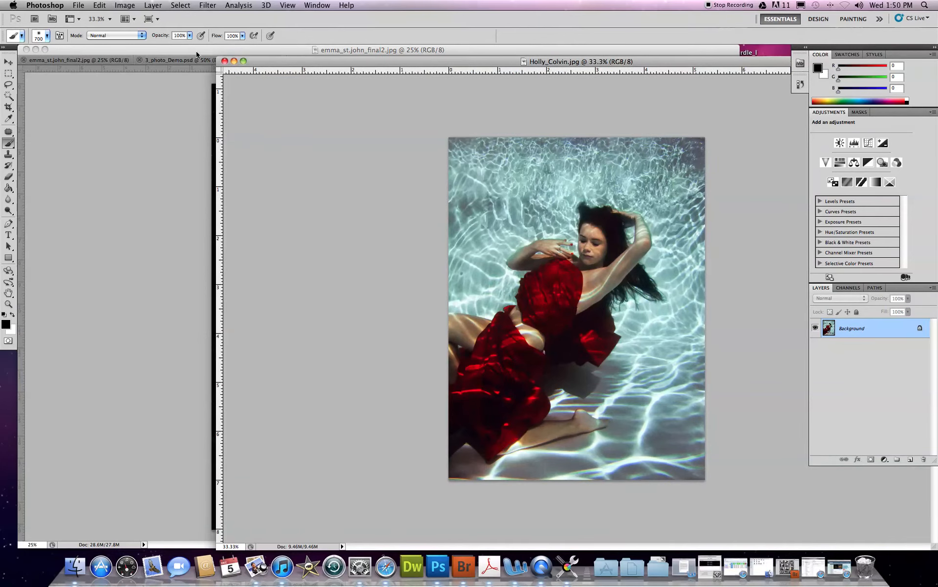
left_click_drag(192, 61, 210, 100)
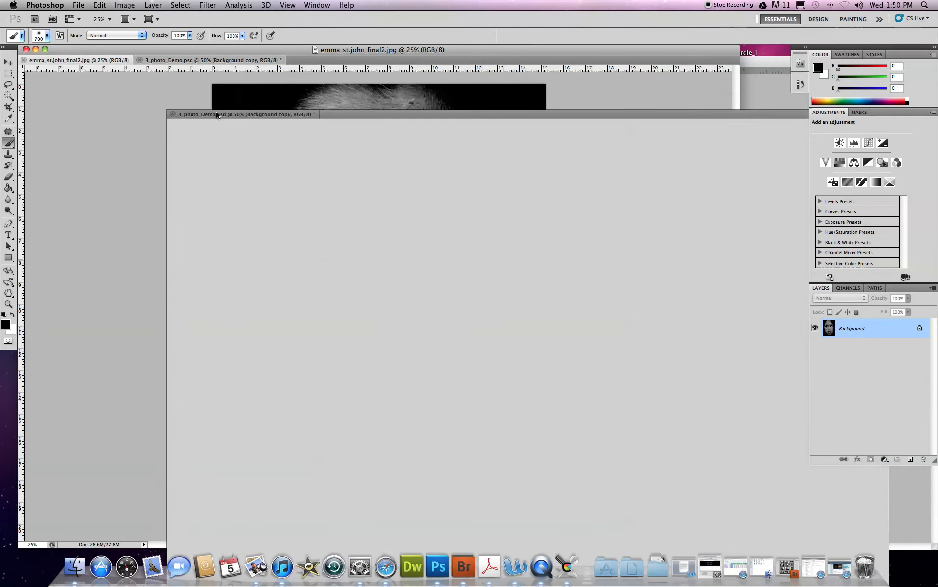
left_click_drag(99, 50, 104, 53)
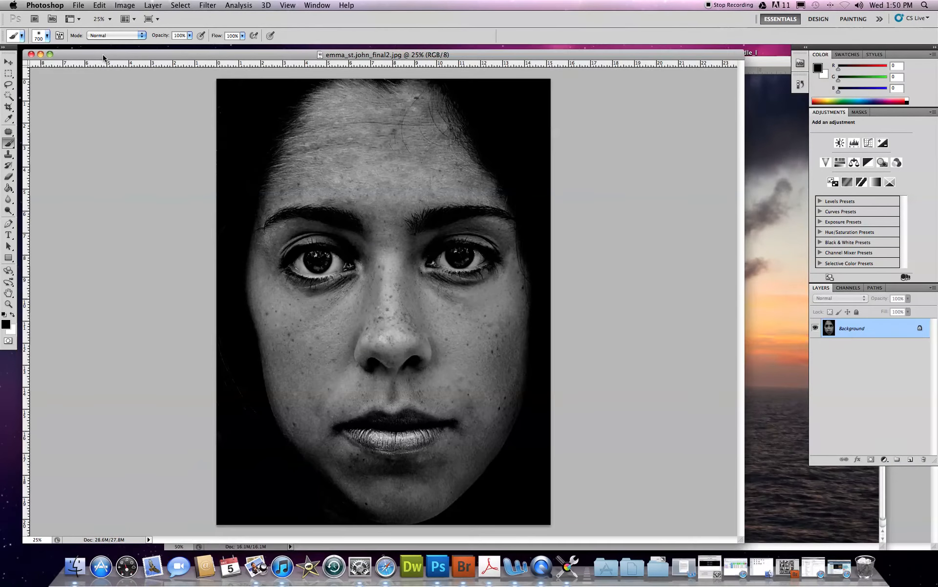
Step: Shrink the face portrait and 3_photo_Demo.psd windows and offset them so both can be reached
double_click(9, 293)
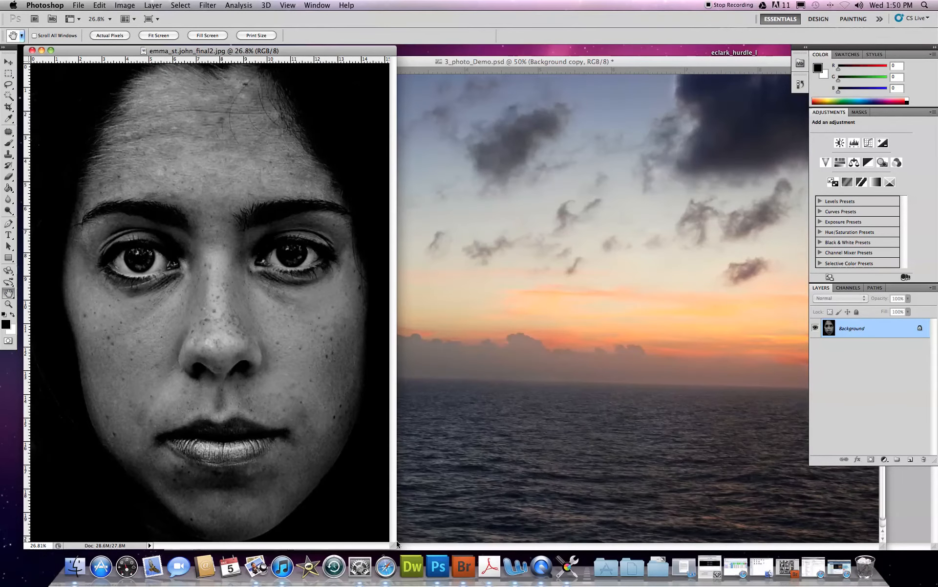
left_click_drag(394, 544, 291, 368)
left_click_drag(404, 57, 239, 46)
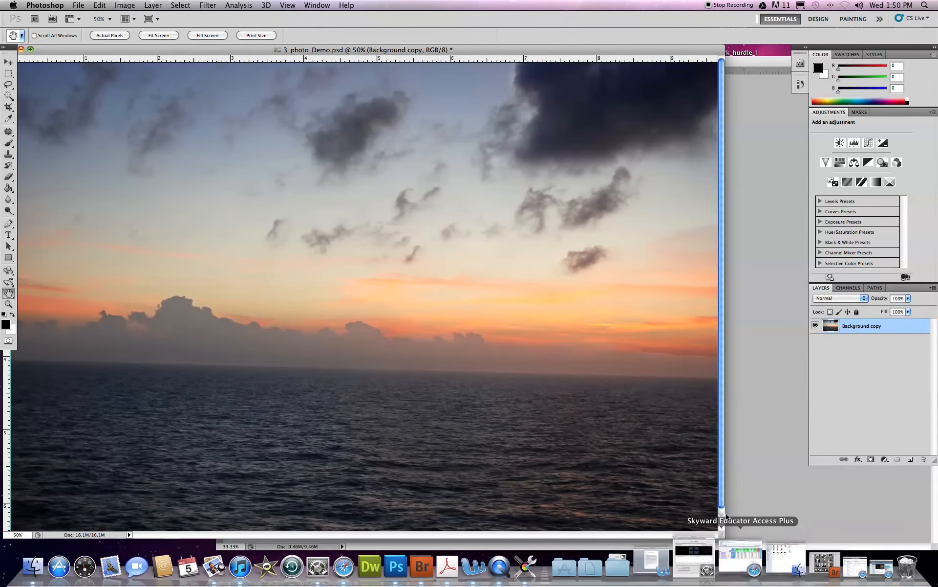
left_click_drag(722, 535, 435, 429)
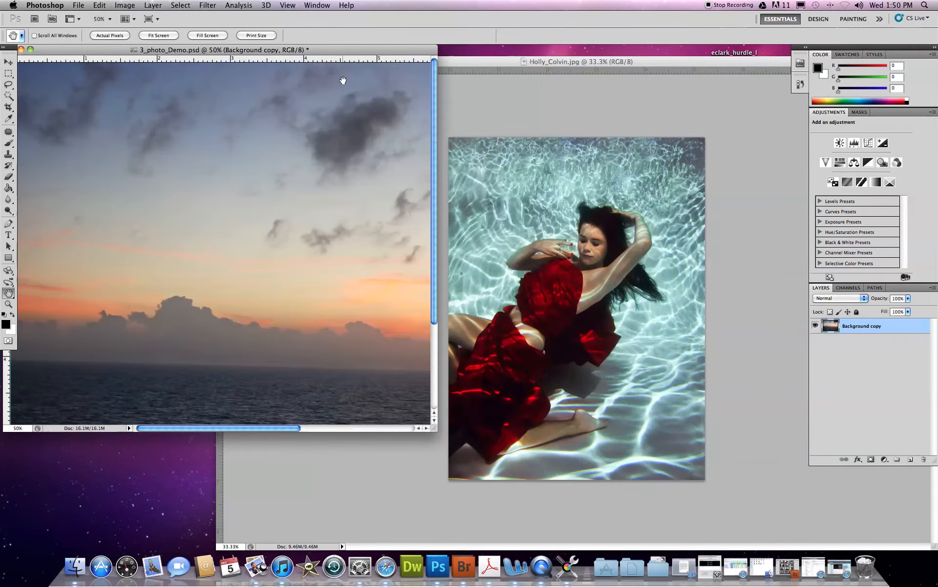
left_click_drag(353, 55, 402, 89)
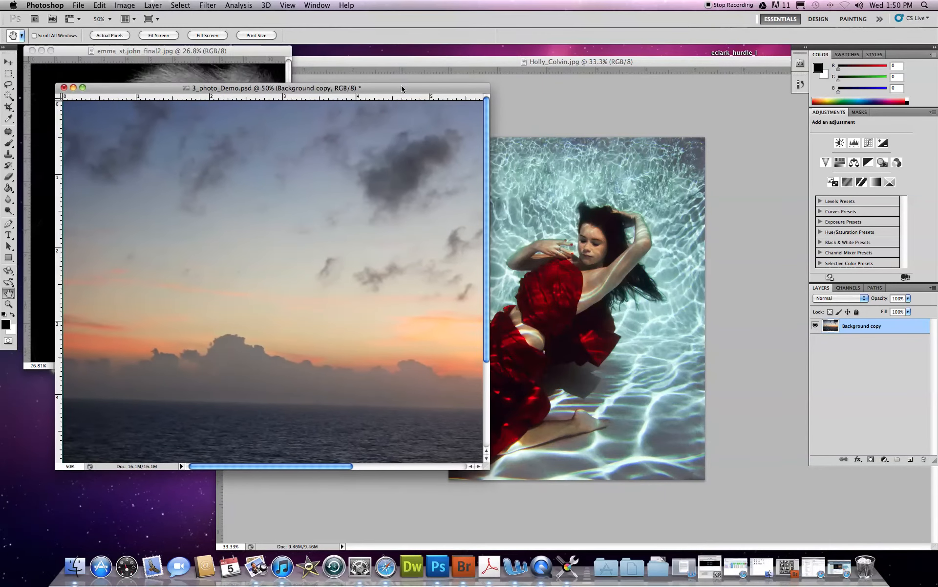
Step: Shrink the underwater photo's window around the picture and move it clear of the other two windows
left_click_drag(486, 61, 310, 25)
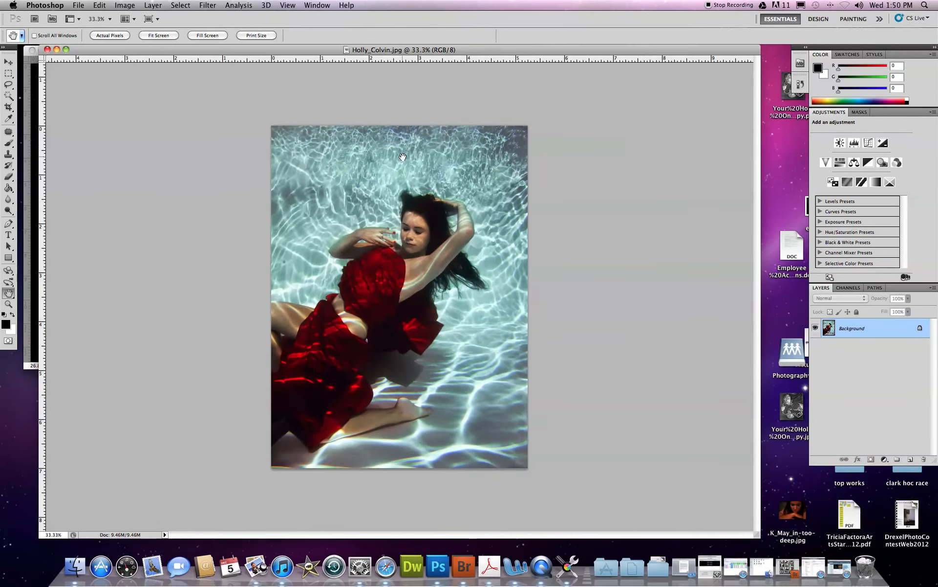
left_click_drag(758, 534, 357, 403)
left_click_drag(292, 46, 530, 151)
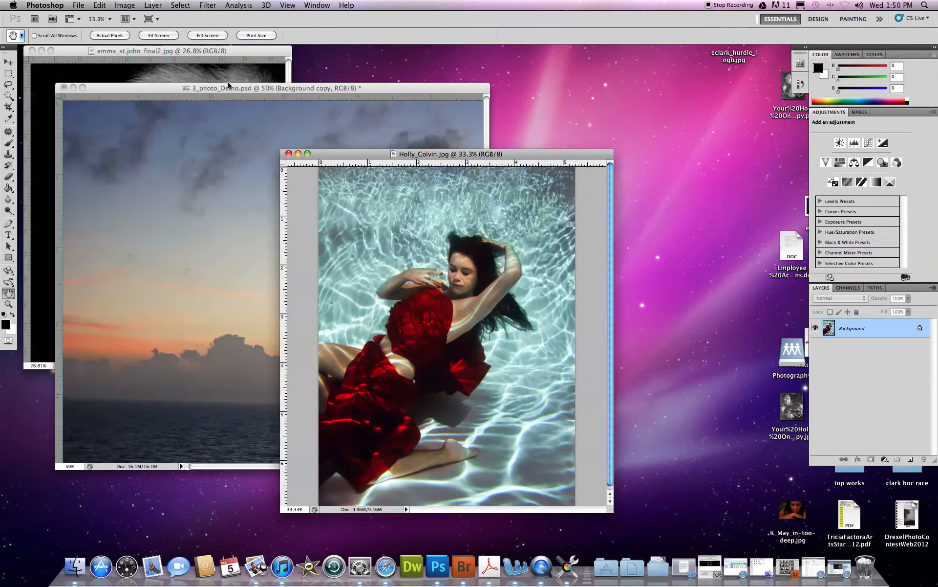
Step: Place the 3_photo_Demo.psd window beside the face portrait and bring the underwater photo in front, keeping all three partly visible
left_click_drag(227, 92, 240, 99)
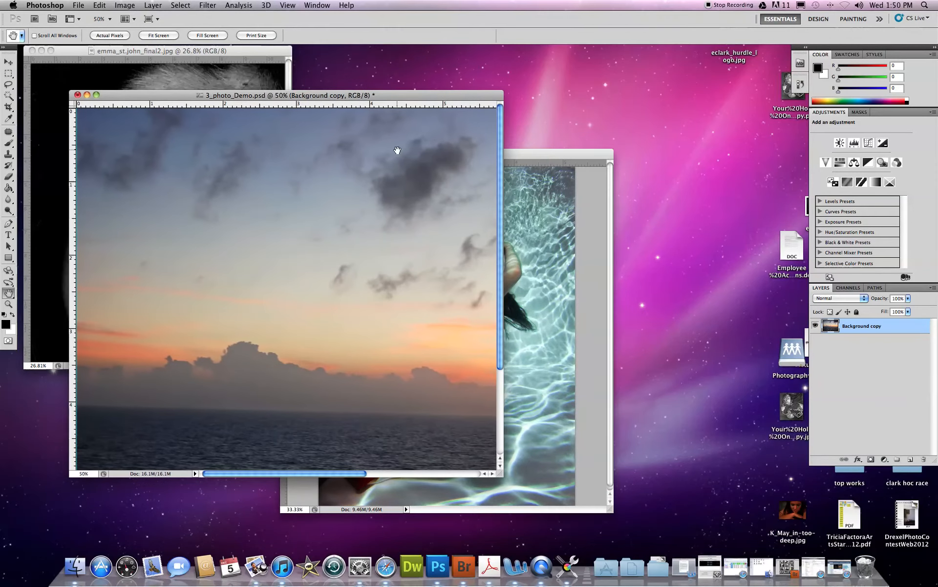
left_click(566, 159)
left_click_drag(370, 96, 605, 52)
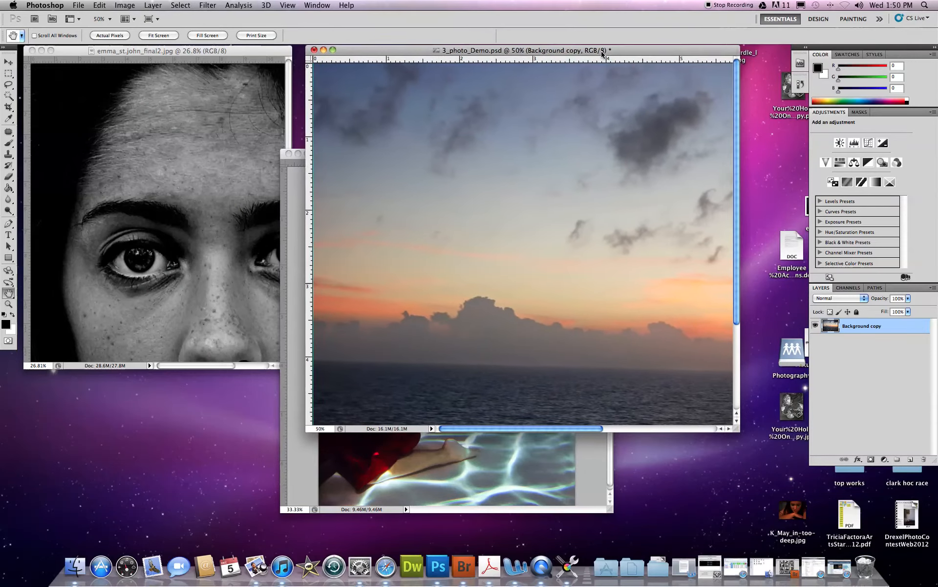
left_click(292, 231)
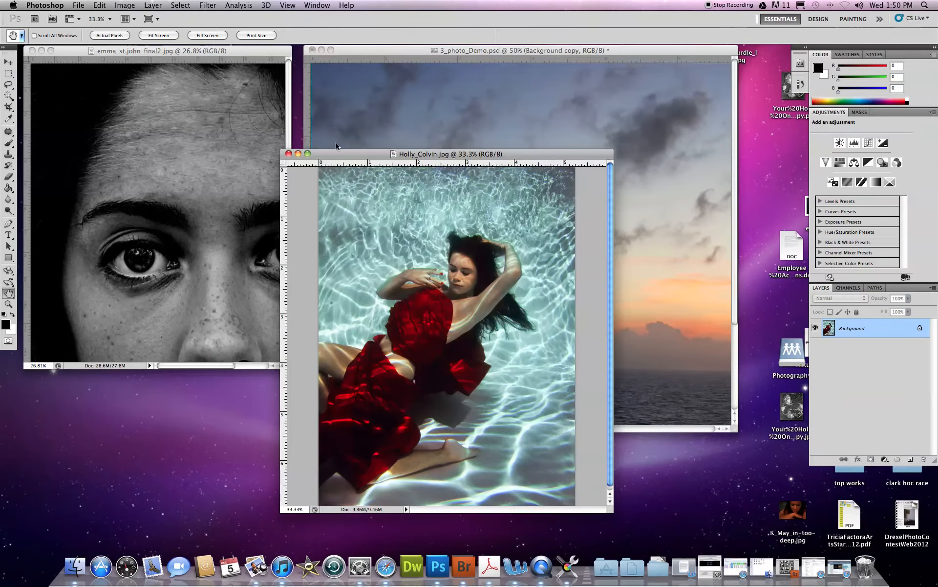
left_click_drag(346, 157, 346, 157)
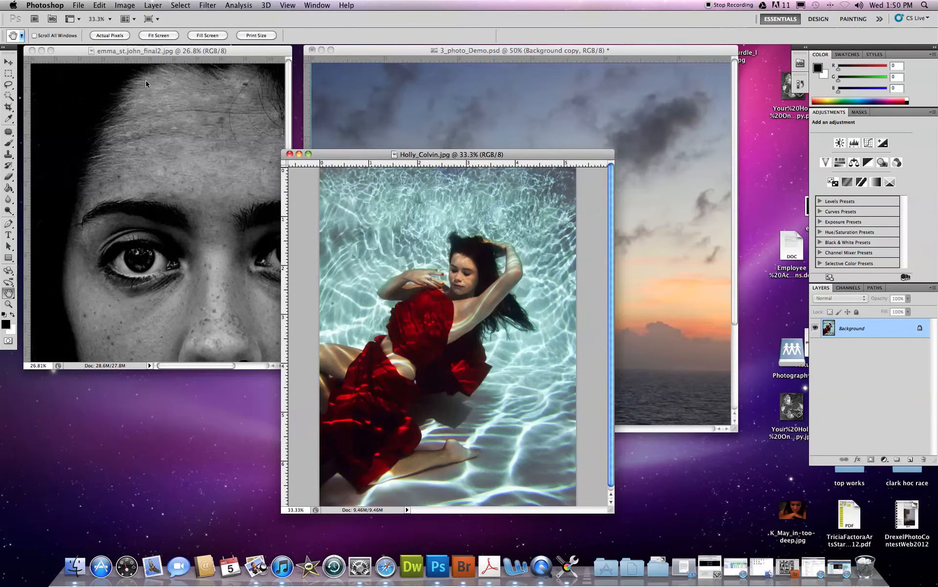
Step: Bring the face portrait's window forward and copy its Background layer into 3_photo_Demo.psd
left_click_drag(216, 51, 268, 93)
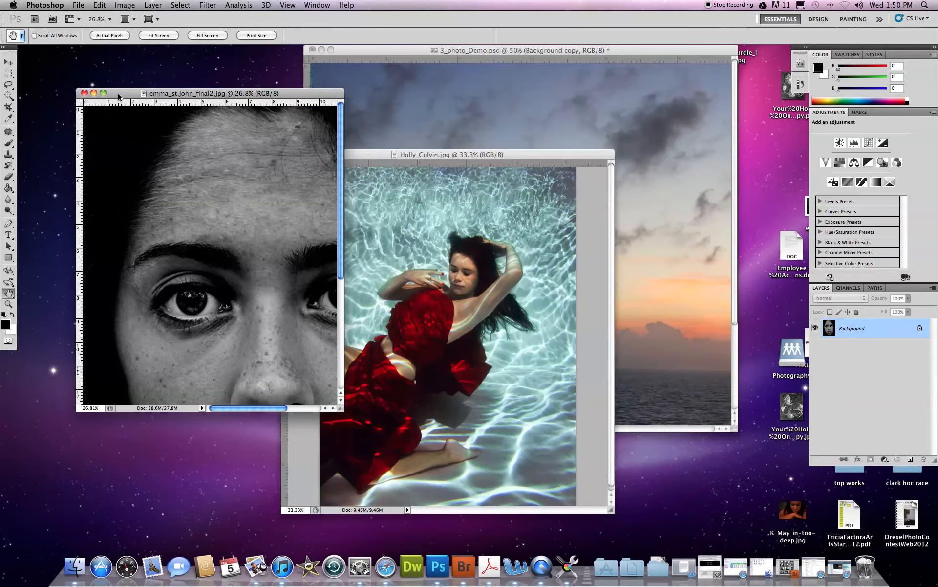
mouse_move(253, 93)
left_mouse_down()
mouse_move(257, 130)
mouse_move(256, 96)
left_mouse_up()
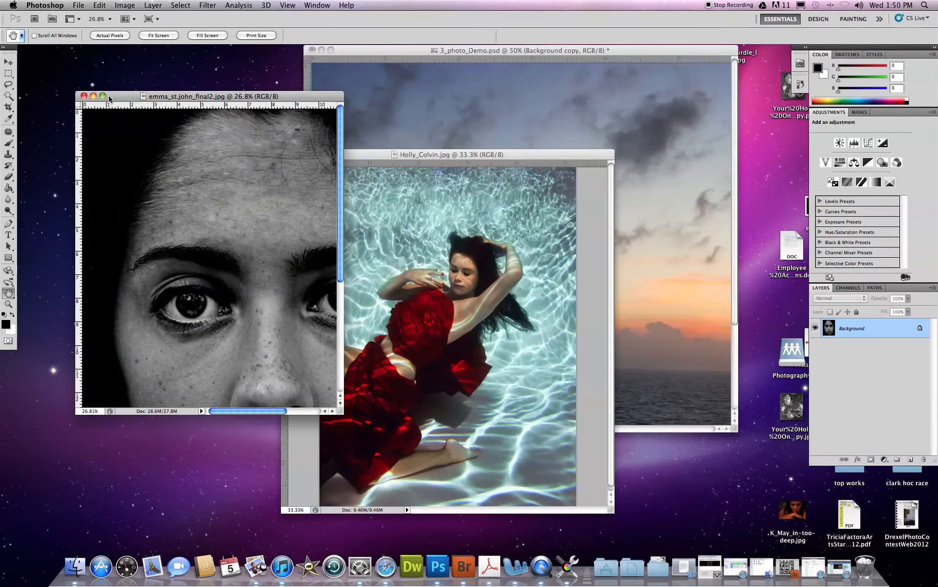
left_click_drag(185, 96, 223, 99)
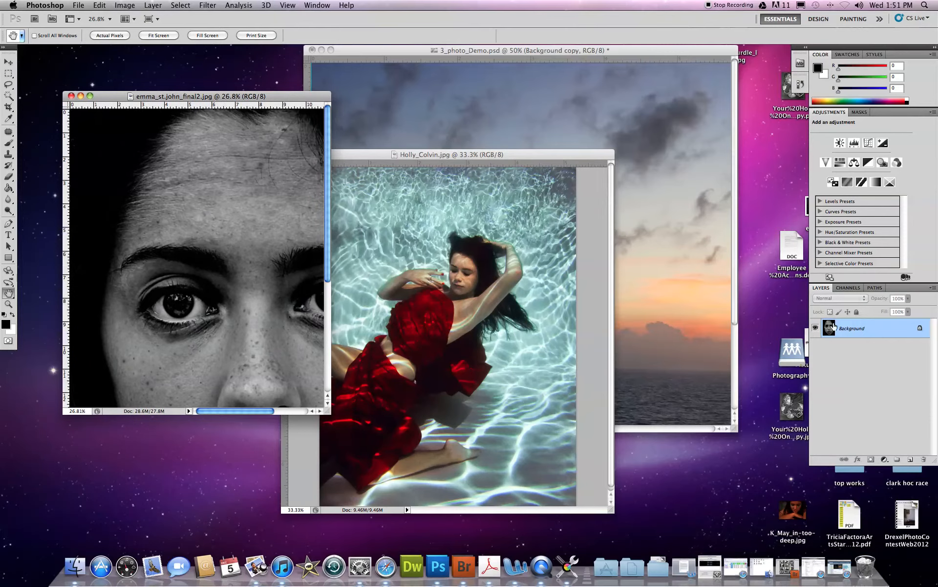
left_click_drag(824, 328, 546, 108)
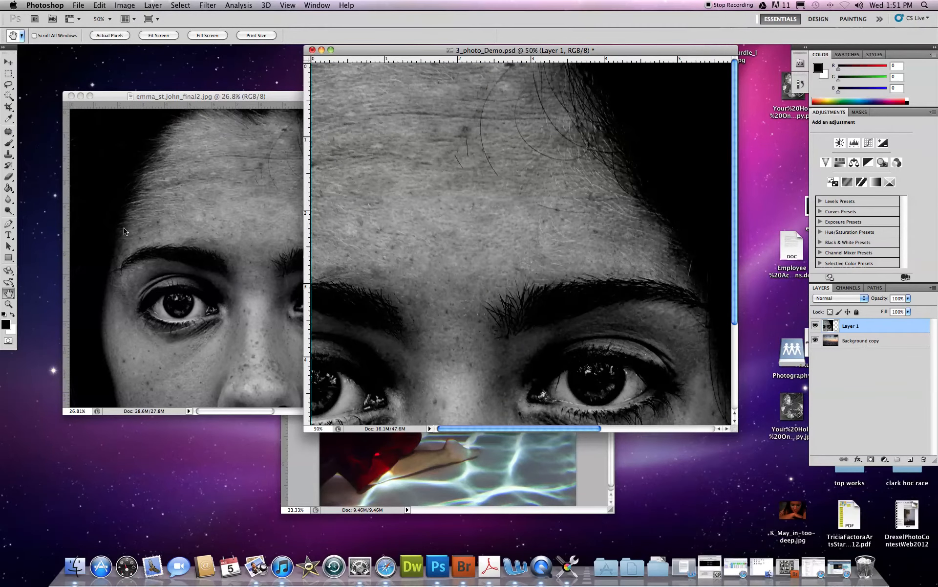
Step: Reposition Layer 1 in 3_photo_Demo.psd so the face is roughly centred, with its top edge and both eyes inside the canvas
double_click(9, 294)
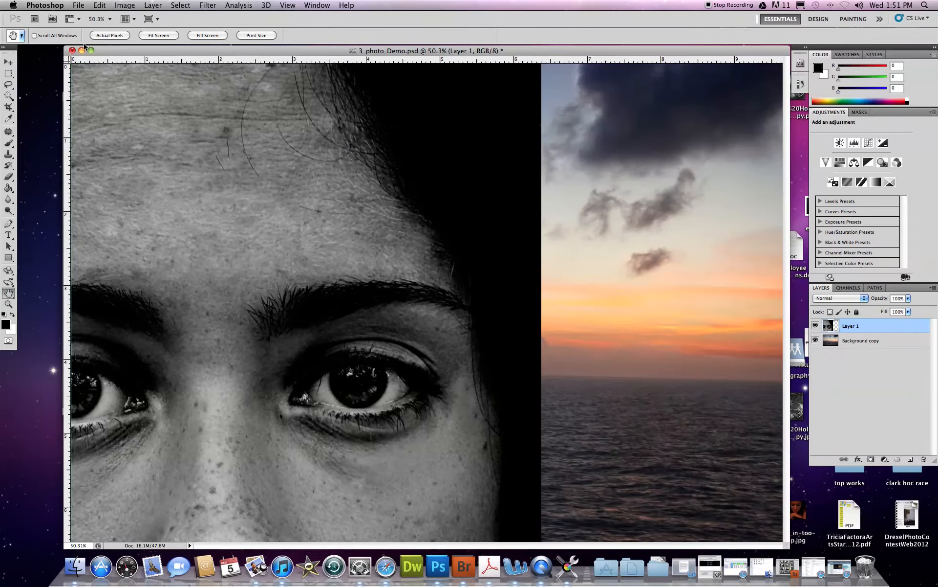
key("v")
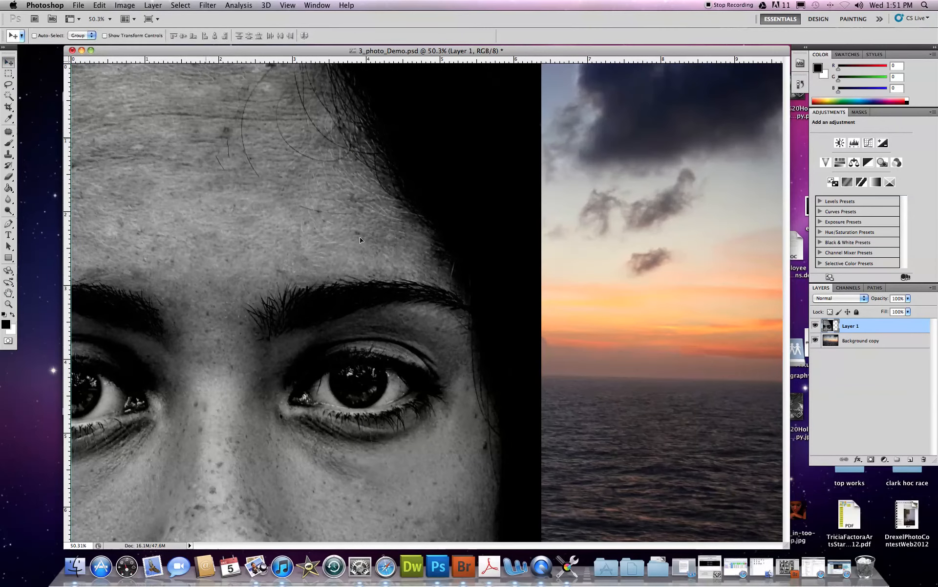
left_click_drag(360, 239, 367, 3)
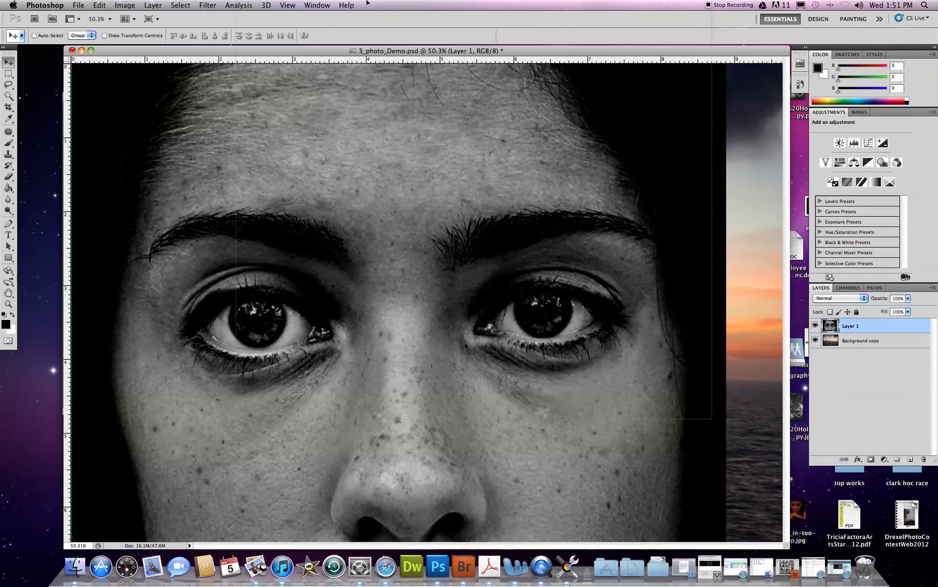
left_click_drag(367, 72, 424, 178)
left_click(8, 293)
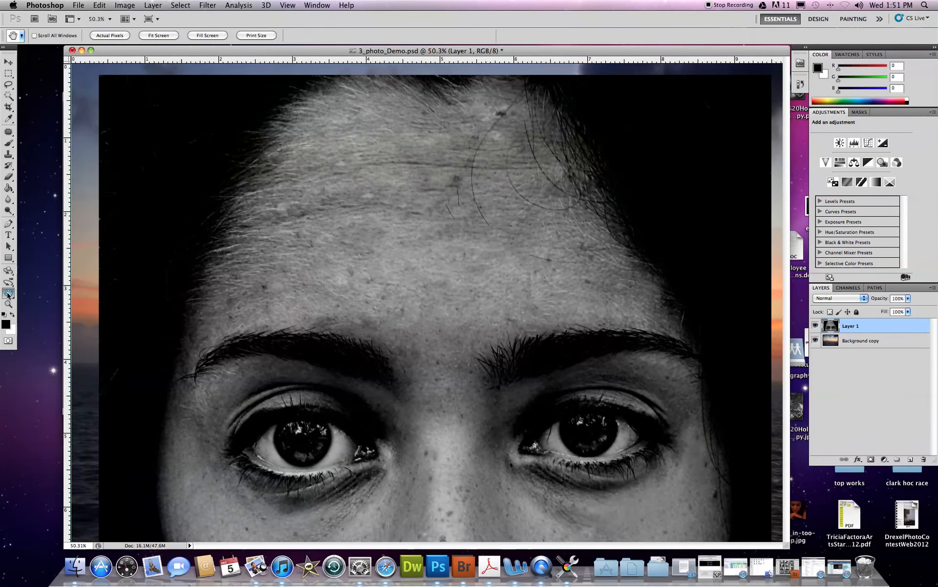
left_click(8, 62)
mouse_move(414, 258)
left_mouse_down()
mouse_move(413, 320)
mouse_move(389, 318)
mouse_move(410, 302)
mouse_move(395, 269)
mouse_move(389, 136)
mouse_move(403, 263)
mouse_move(401, 248)
left_mouse_up()
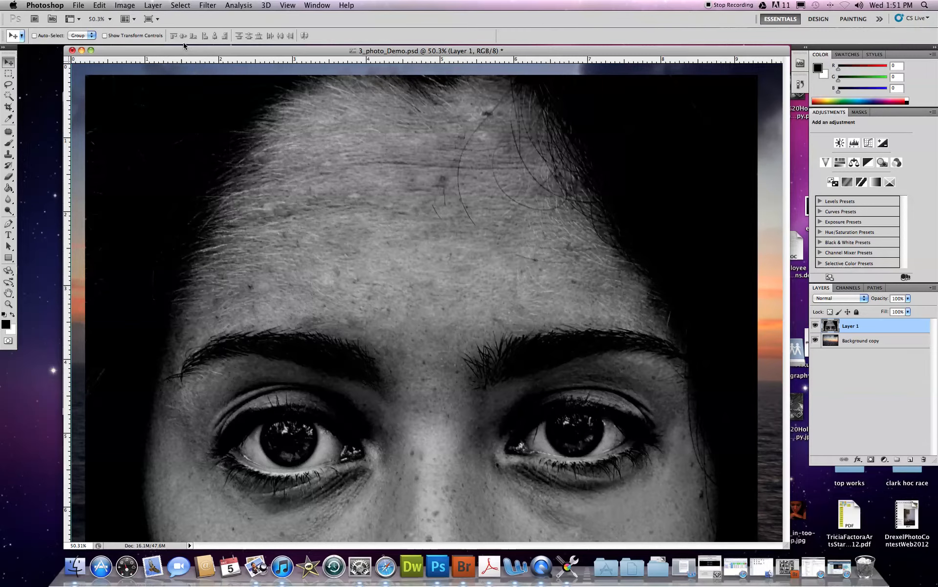
Step: Scale Layer 1 down proportionally to about 92% and position the face below the top of the canvas
left_click(100, 5)
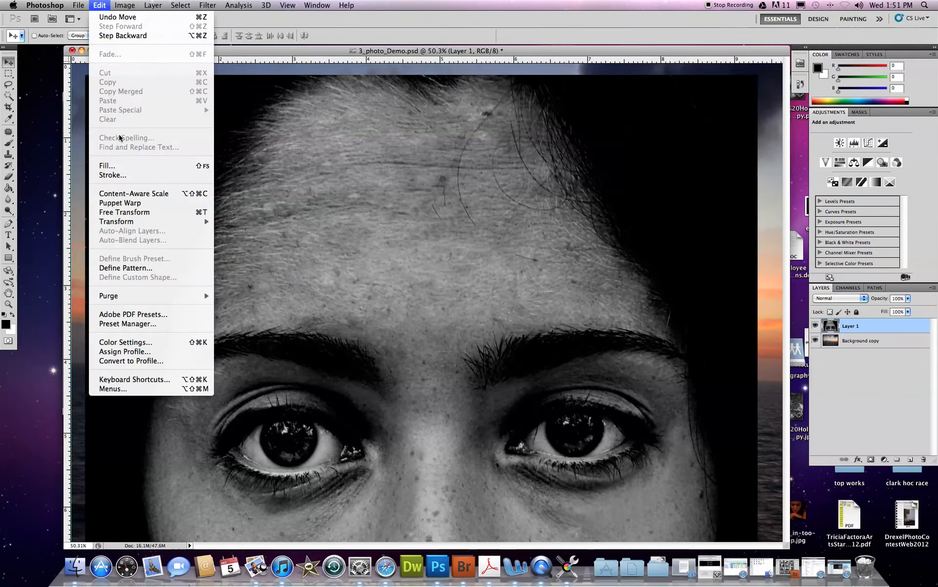
mouse_move(133, 223)
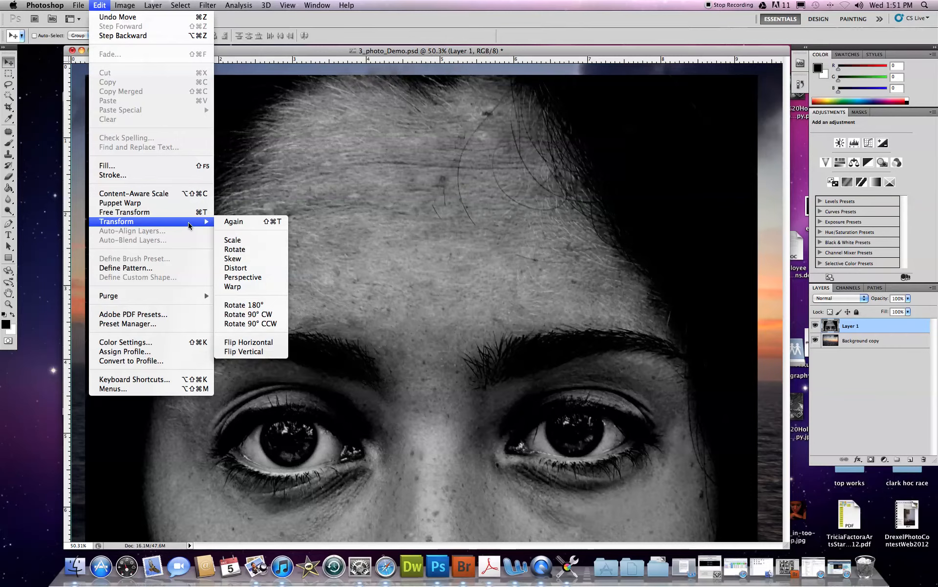
left_click(249, 240)
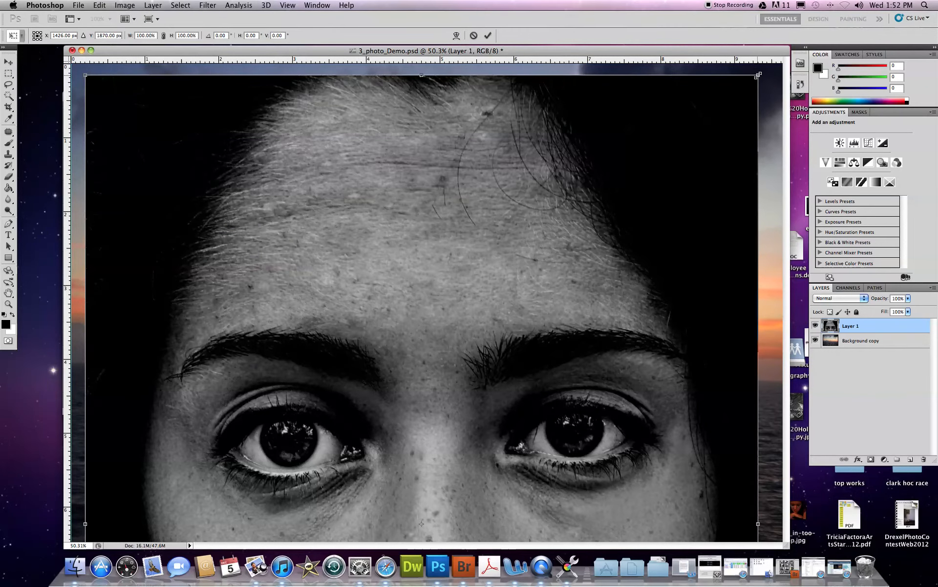
left_click_drag(759, 75, 702, 145)
mouse_move(587, 186)
left_mouse_down()
mouse_move(591, 138)
mouse_move(591, 174)
left_mouse_up()
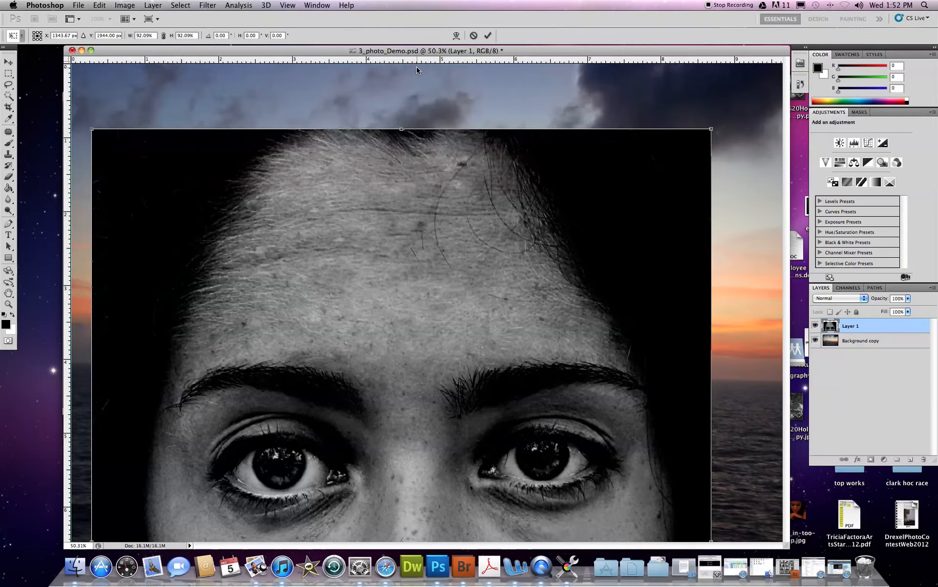
Step: Rotate Layer 1 about 0.5° clockwise and apply the transform
left_click(98, 6)
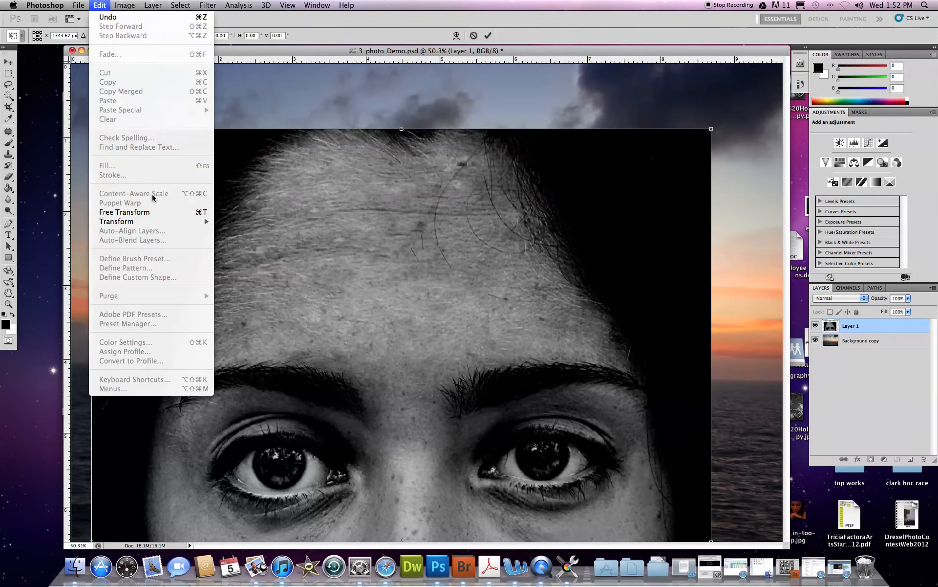
left_click(232, 251)
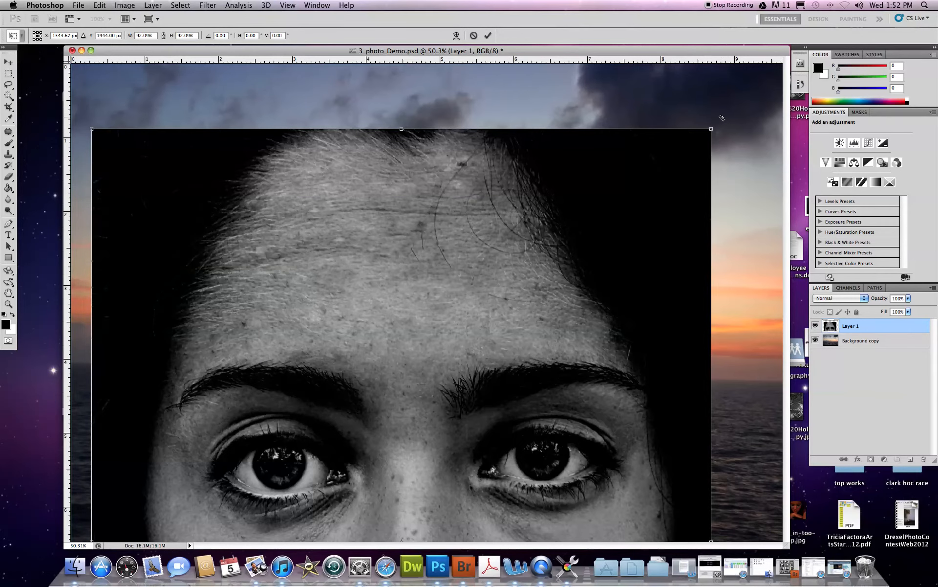
left_click_drag(722, 119, 726, 119)
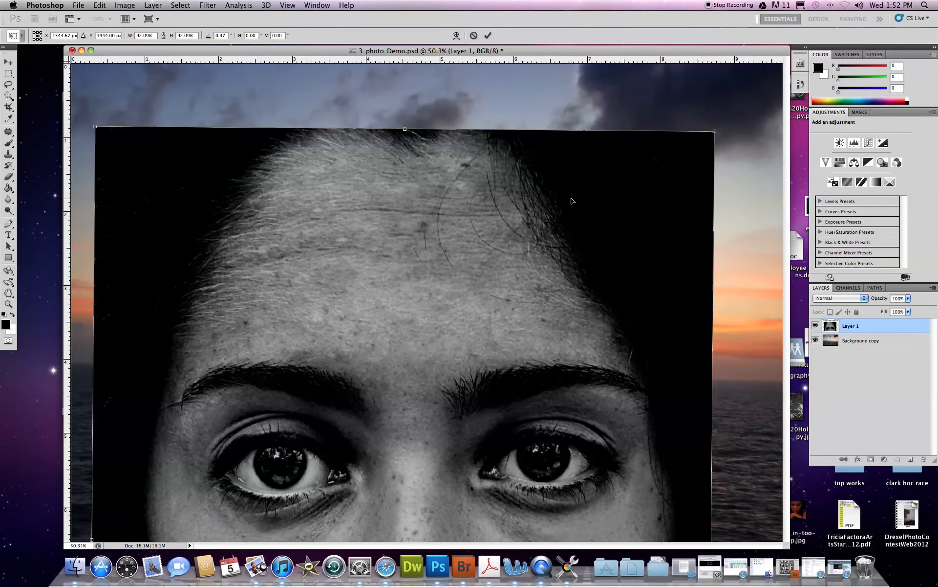
key("Return")
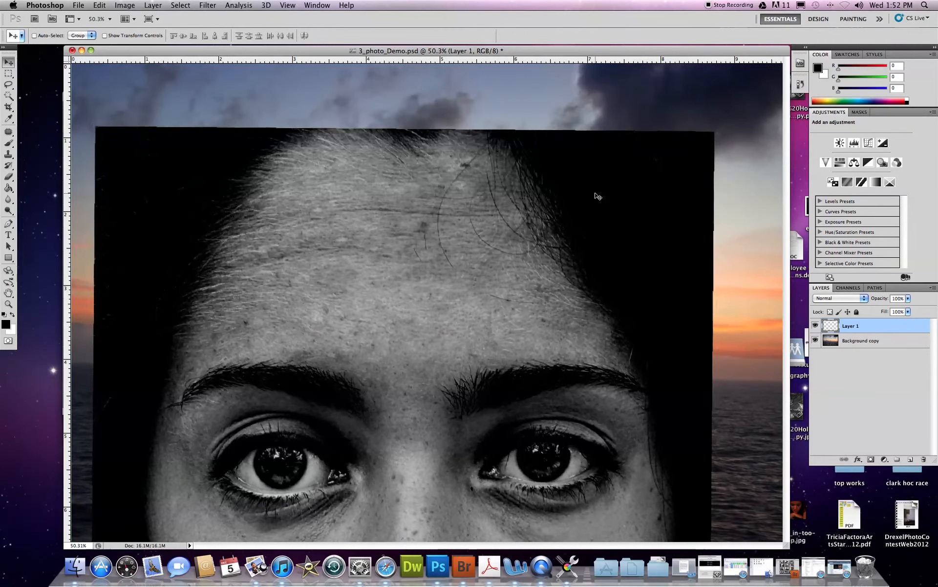
Step: Reposition Layer 1 up and to the left so both eyes lie over the sky near the canvas's upper edge
left_click_drag(367, 323, 269, 65)
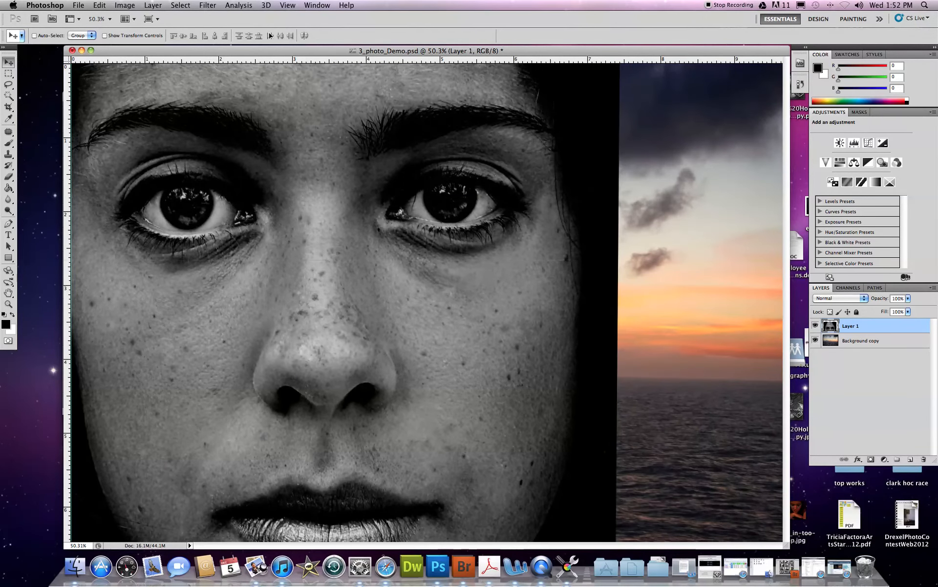
key("super+z")
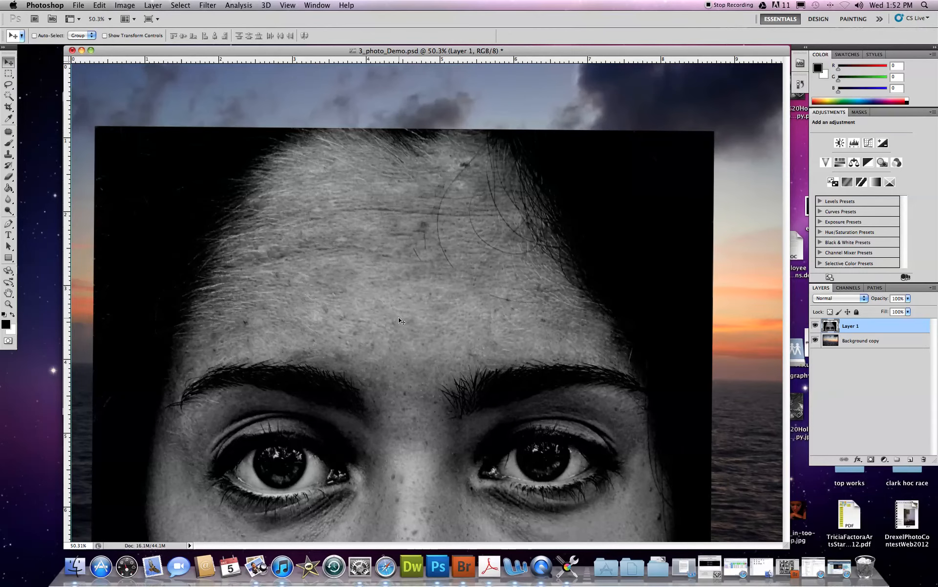
left_click_drag(405, 327, 303, 127)
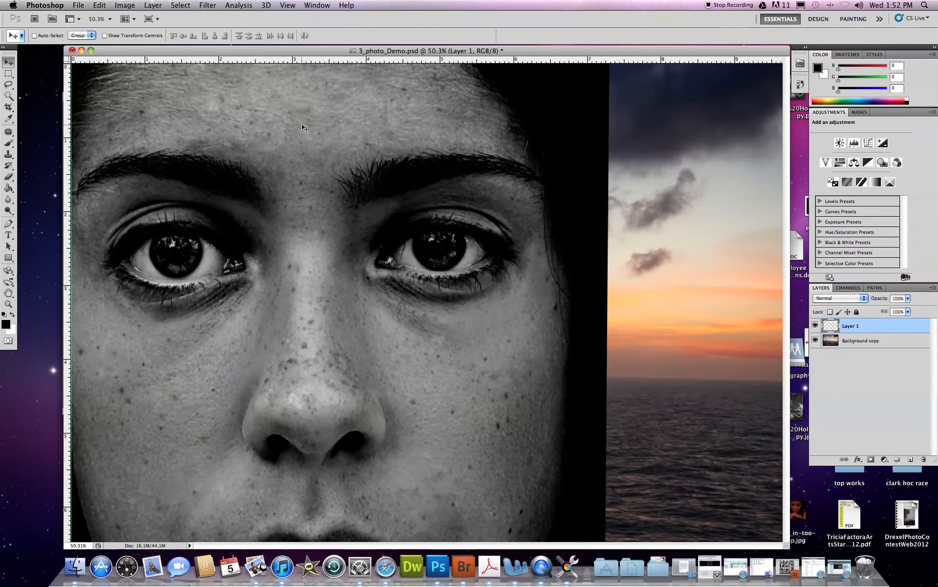
left_click_drag(312, 233, 310, 156)
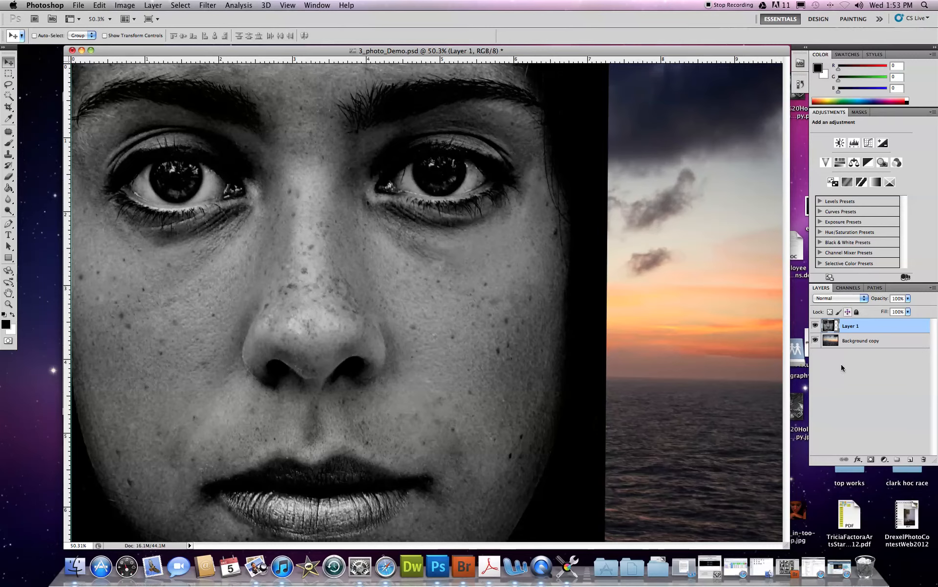
Step: Add a layer mask to Layer 1 and paint it black with a 700 px brush below the eyes and along the face's right edge
left_click(871, 460)
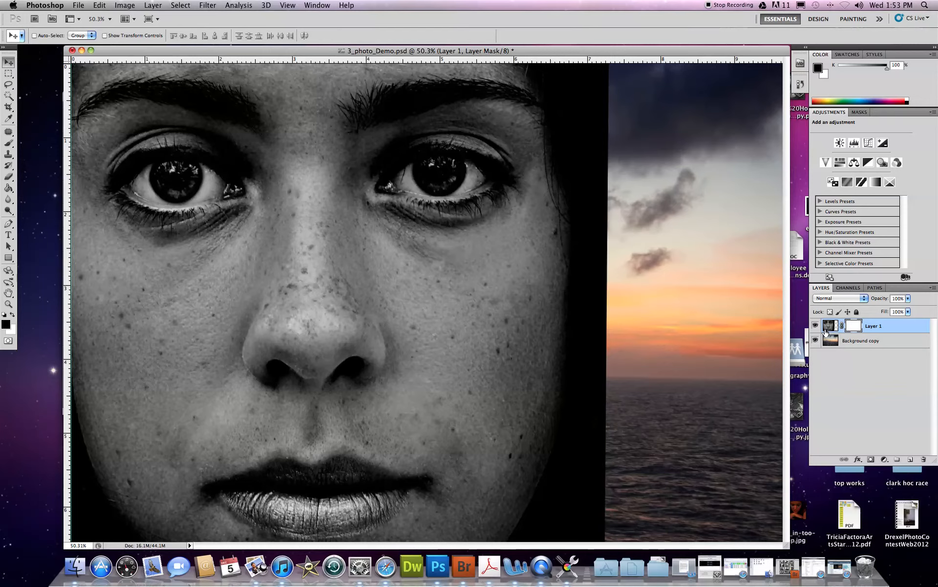
left_click(8, 143)
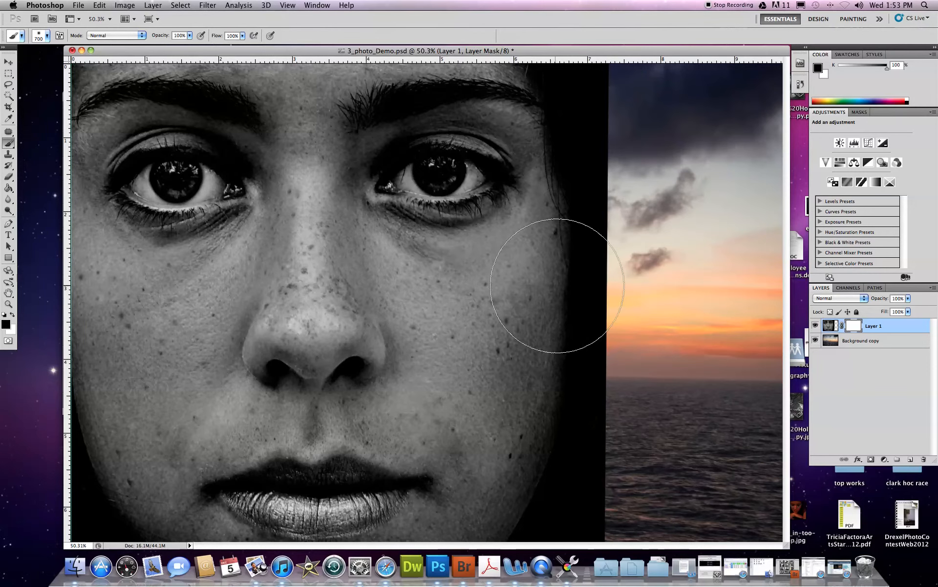
mouse_move(317, 254)
left_mouse_down()
mouse_move(306, 336)
mouse_move(310, 283)
mouse_move(328, 296)
mouse_move(553, 322)
mouse_move(501, 343)
mouse_move(303, 316)
mouse_move(272, 292)
mouse_move(236, 305)
mouse_move(63, 295)
mouse_move(199, 372)
mouse_move(446, 411)
mouse_move(682, 415)
mouse_move(317, 429)
mouse_move(60, 478)
mouse_move(636, 521)
mouse_move(361, 295)
mouse_move(579, 292)
mouse_move(641, 210)
mouse_move(600, 308)
mouse_move(635, 230)
left_mouse_up()
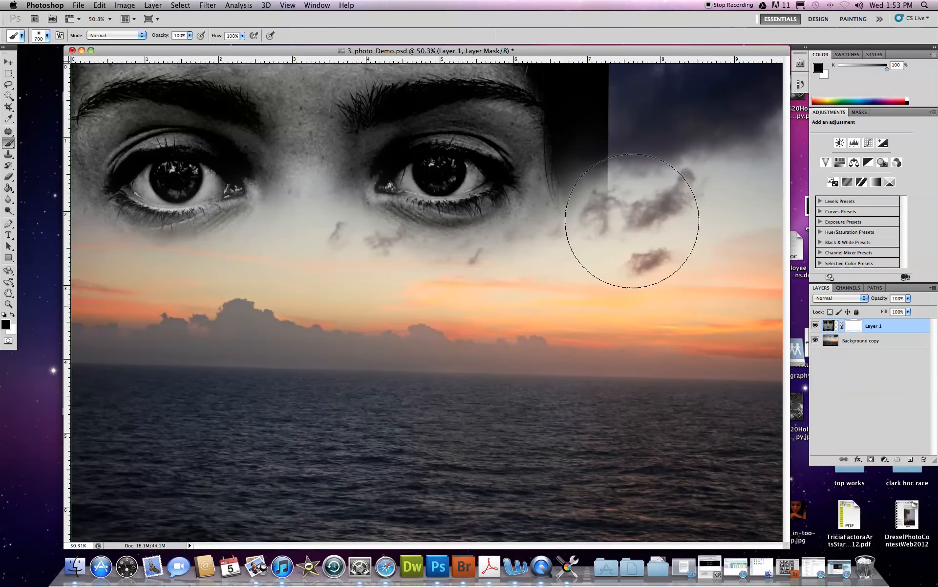
left_click_drag(619, 142, 591, 157)
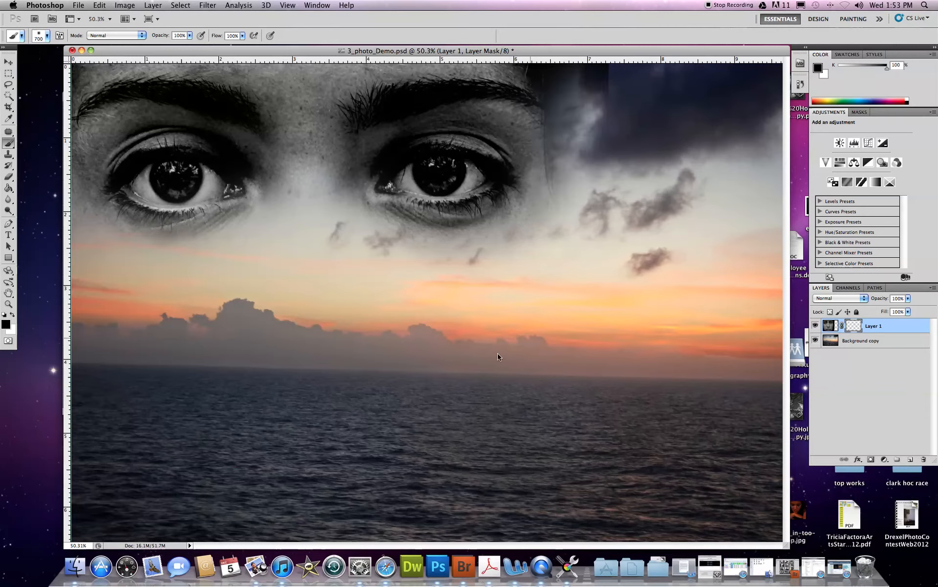
Step: Try painting white on Layer 1's mask to bring back the lower face and the dark edge beside the right eye
left_click(13, 314)
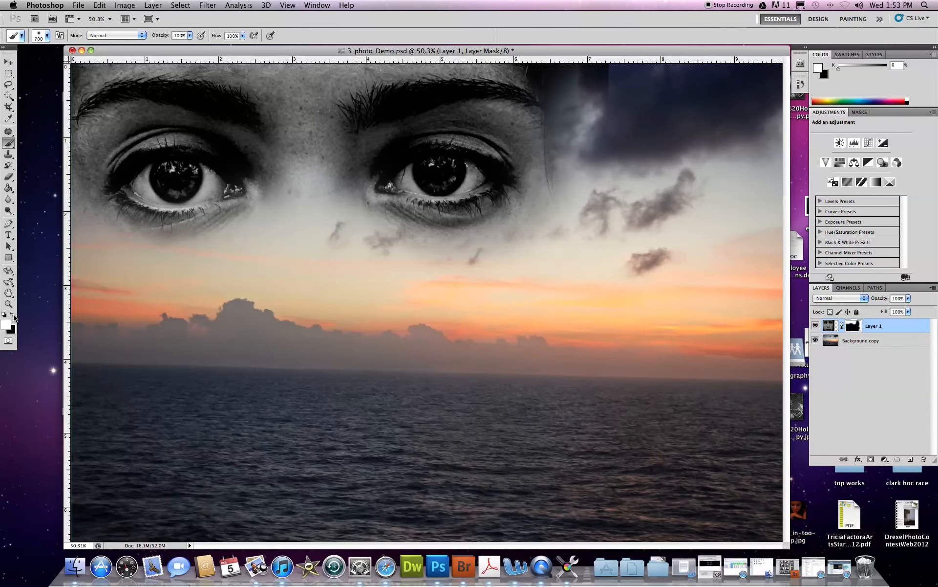
mouse_move(115, 408)
left_mouse_down()
mouse_move(439, 440)
mouse_move(587, 430)
left_mouse_up()
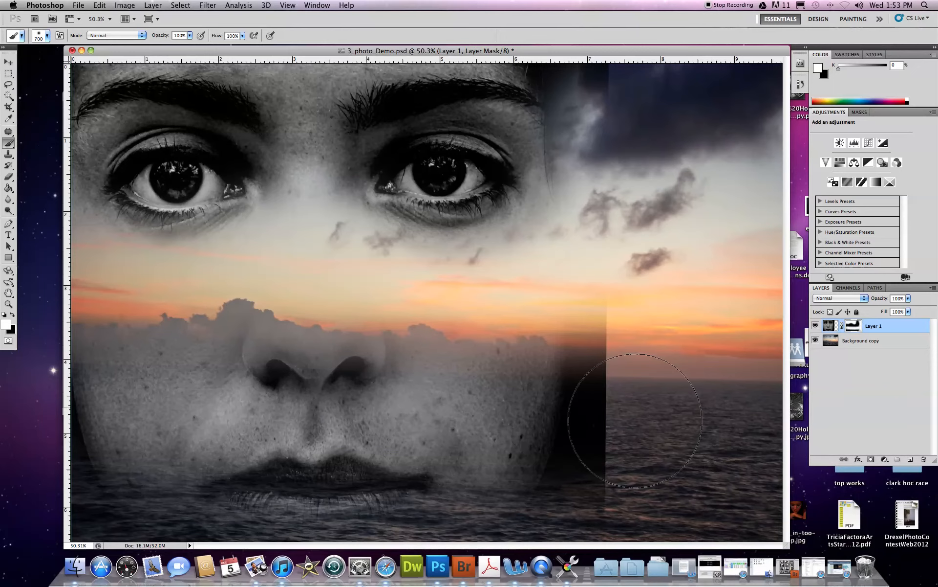
key("super+z")
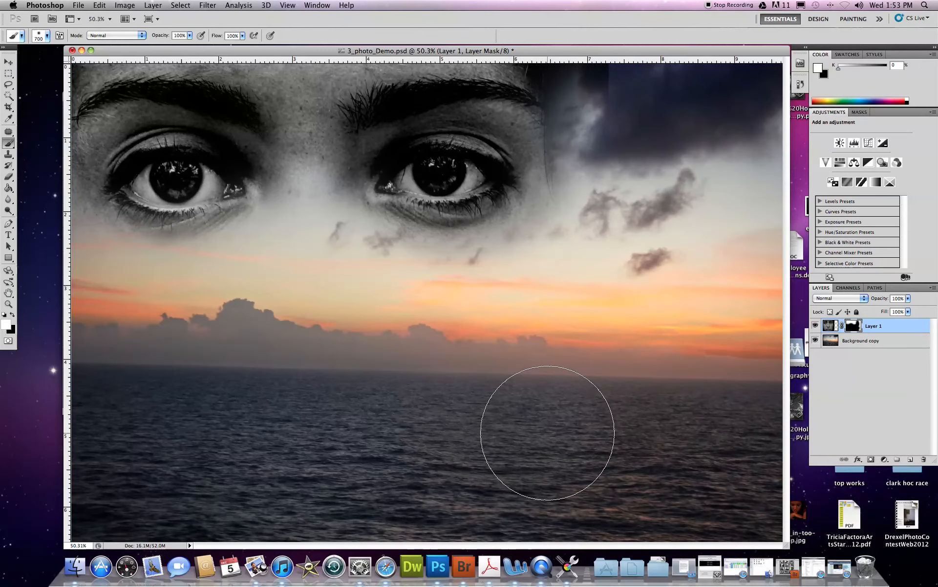
left_click_drag(628, 167, 603, 103)
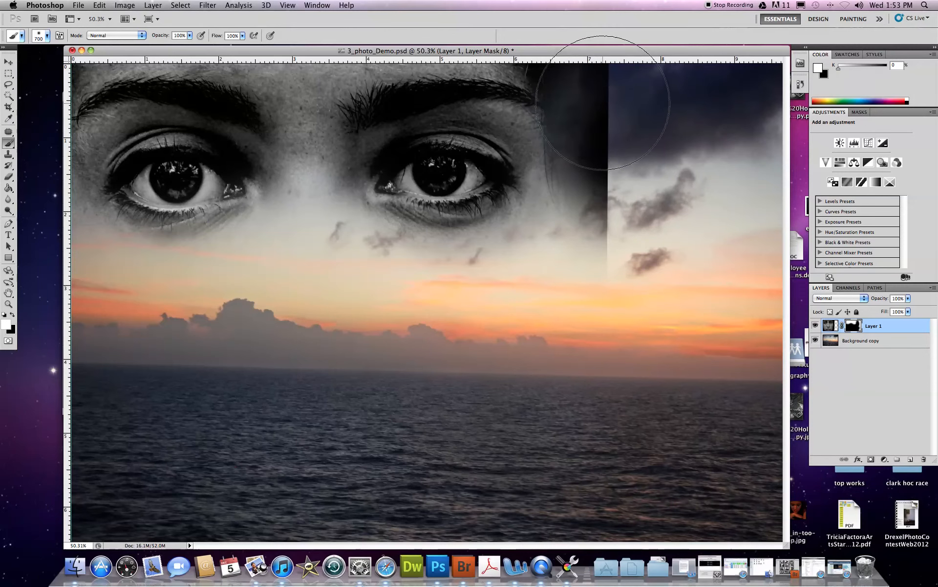
Step: Mask out the forehead and eyebrows on Layer 1 with black, and restore detail around both eyes with a soft 484 px white brush
left_click(12, 315)
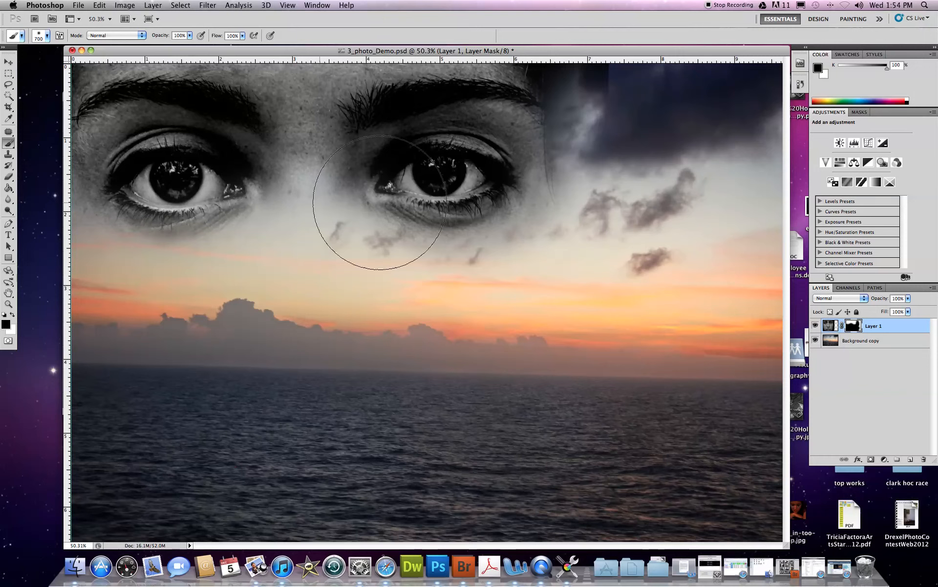
mouse_move(606, 137)
left_mouse_down()
mouse_move(612, 110)
mouse_move(568, 68)
mouse_move(469, 51)
mouse_move(322, 63)
mouse_move(288, 81)
mouse_move(403, 63)
mouse_move(533, 84)
mouse_move(604, 131)
mouse_move(592, 108)
mouse_move(479, 64)
mouse_move(394, 68)
mouse_move(309, 92)
mouse_move(194, 60)
mouse_move(81, 66)
mouse_move(60, 82)
mouse_move(77, 89)
mouse_move(134, 65)
left_mouse_up()
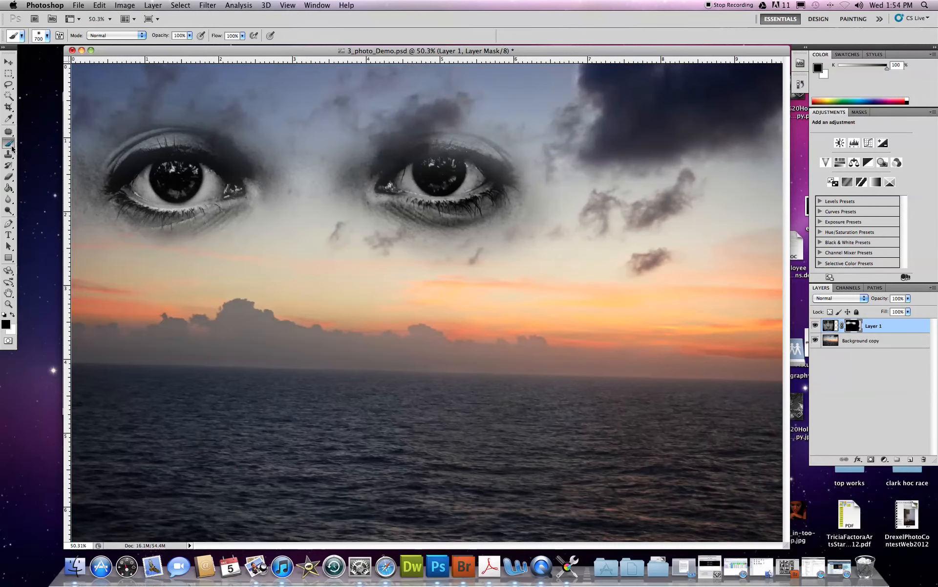
left_click(47, 35)
left_click_drag(101, 62, 98, 60)
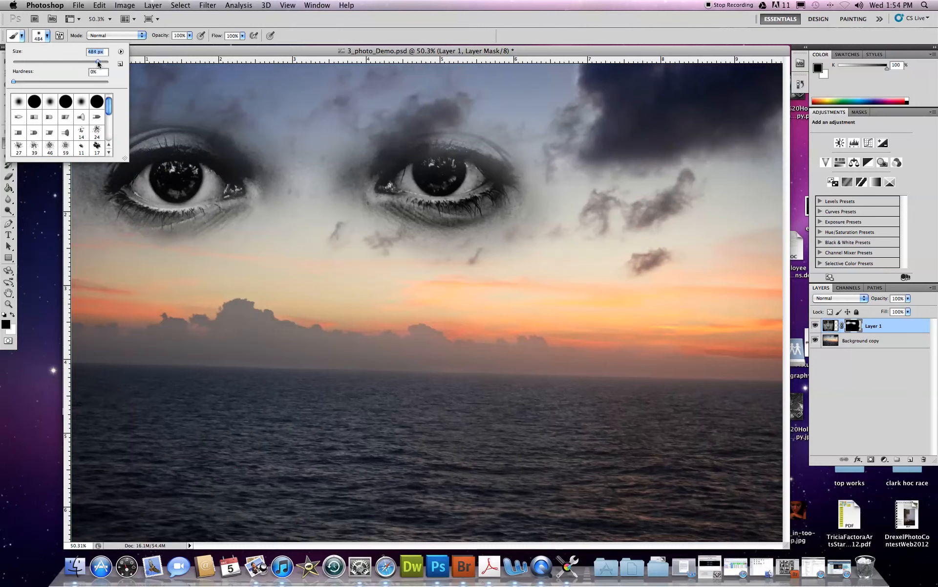
left_click(12, 315)
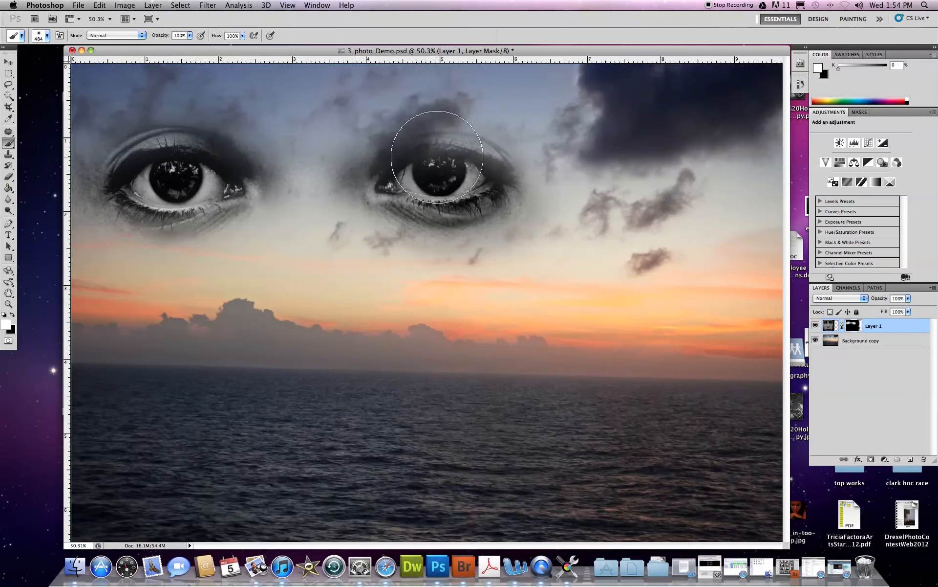
mouse_move(433, 177)
left_mouse_down()
mouse_move(420, 178)
mouse_move(473, 176)
mouse_move(488, 165)
left_mouse_up()
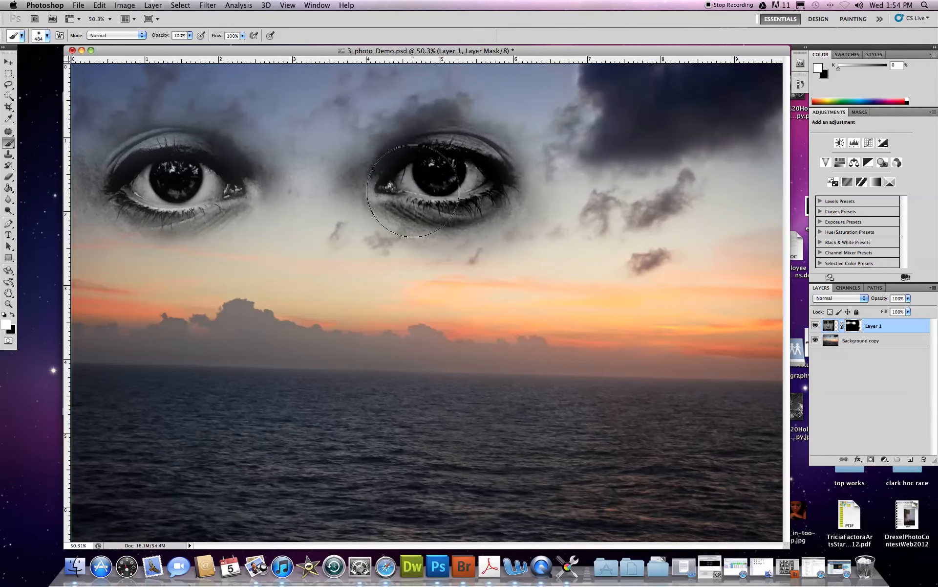
mouse_move(145, 186)
left_mouse_down()
mouse_move(204, 185)
mouse_move(190, 190)
mouse_move(212, 196)
left_mouse_up()
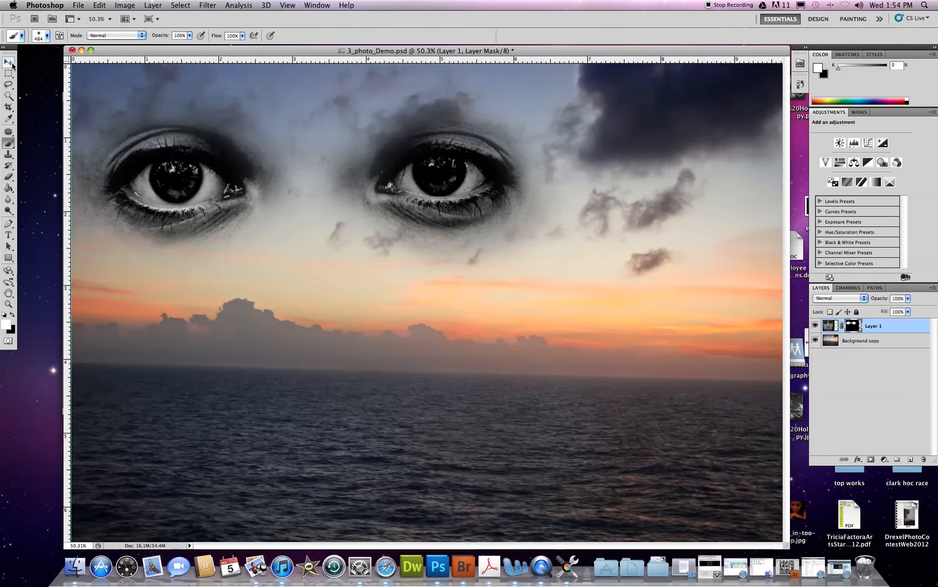
Step: Move Layer 1 slightly up and to the right to adjust the eyes' placement in the sky
left_click(11, 63)
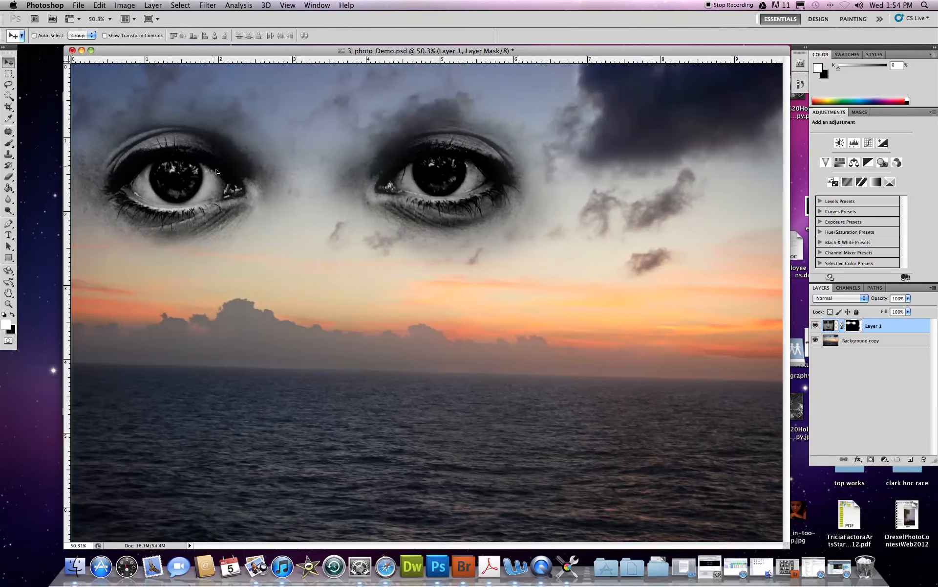
mouse_move(230, 171)
left_mouse_down()
mouse_move(247, 179)
mouse_move(226, 172)
mouse_move(220, 181)
mouse_move(229, 160)
mouse_move(219, 177)
mouse_move(222, 157)
mouse_move(228, 164)
left_mouse_up()
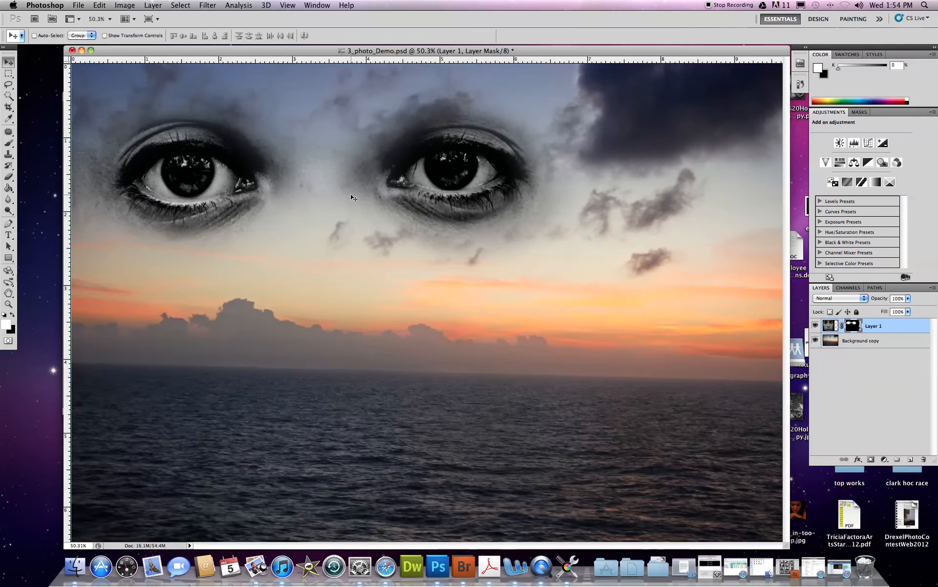
Step: Uncover the underwater photo, copy its Background layer into 3_photo_Demo.psd, and move the composite's window back into full view
left_click_drag(371, 49, 344, 203)
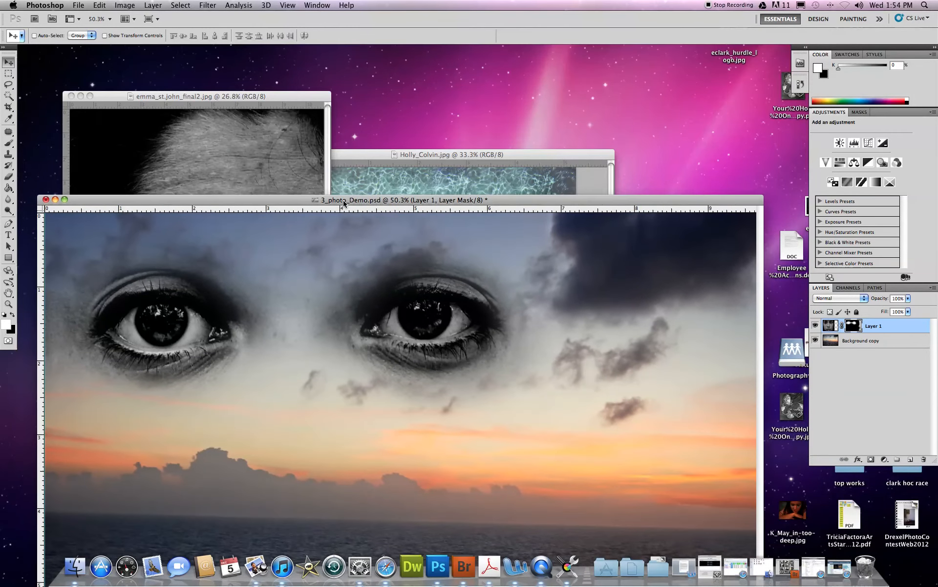
left_click(472, 155)
left_click_drag(474, 156, 564, 54)
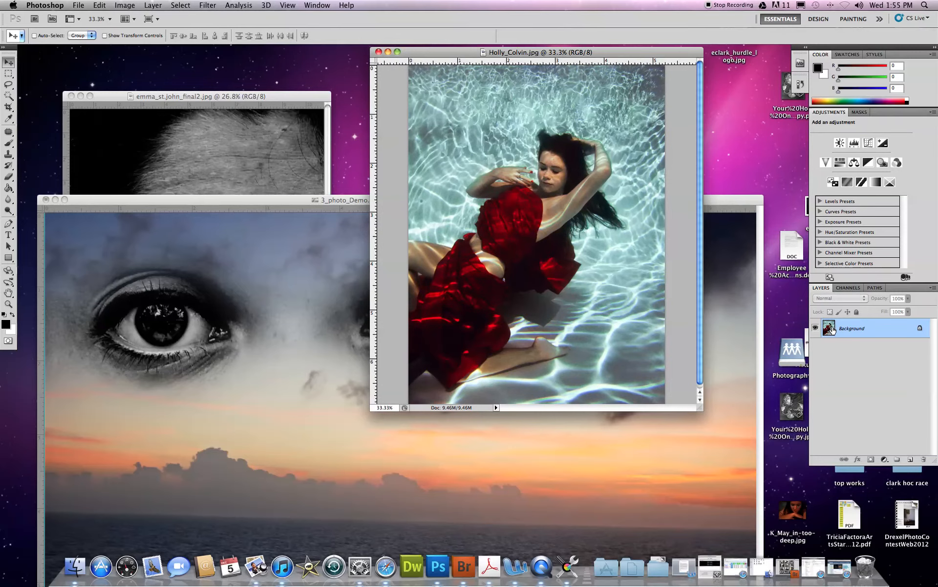
left_click_drag(836, 329, 635, 504)
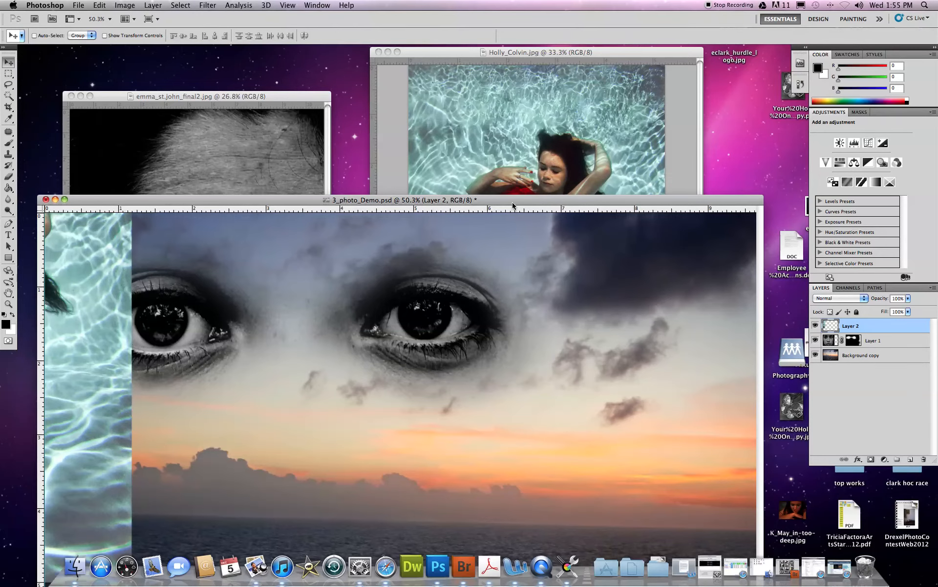
left_click_drag(510, 202, 494, 57)
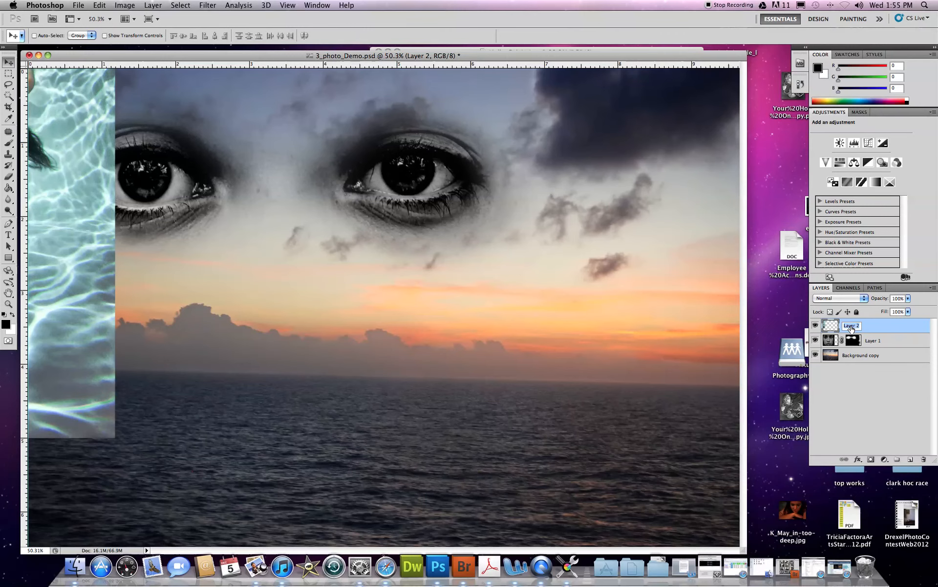
Step: Rename Layer 2 as "water girl" and Layer 1 as "eyes", leaving the water girl layer selected
type("wa")
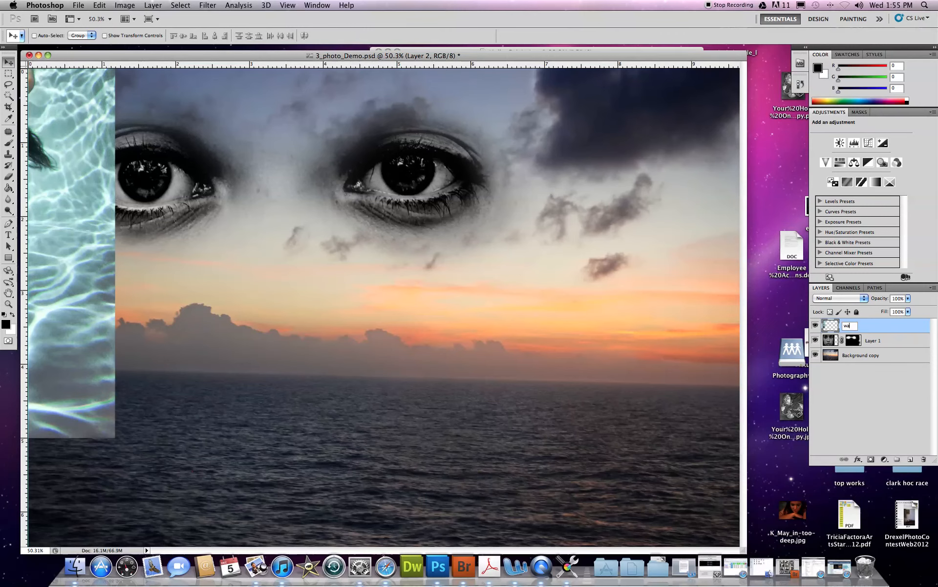
type("ter girl")
double_click(870, 340)
type("eyes")
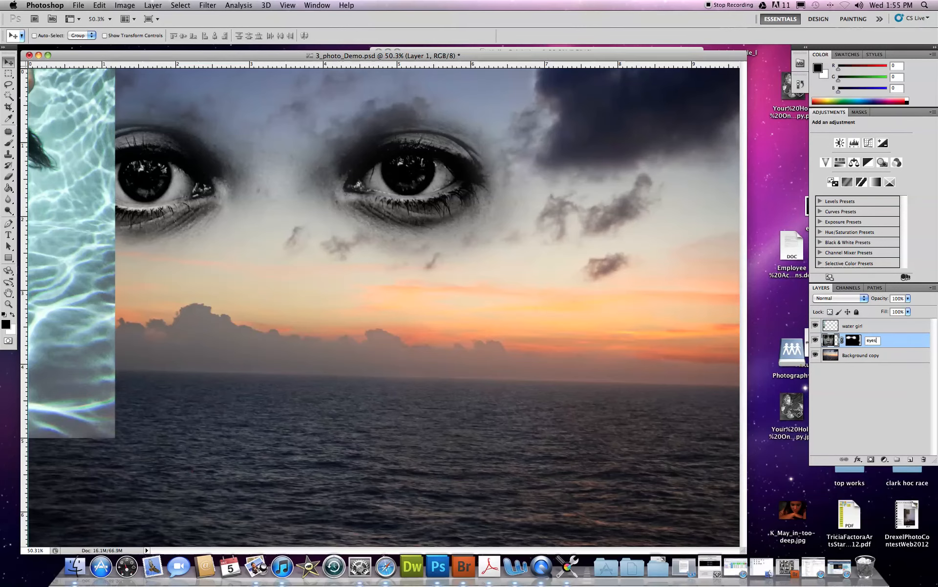
key("Return")
left_click(899, 354)
left_click(894, 344)
left_click(887, 328)
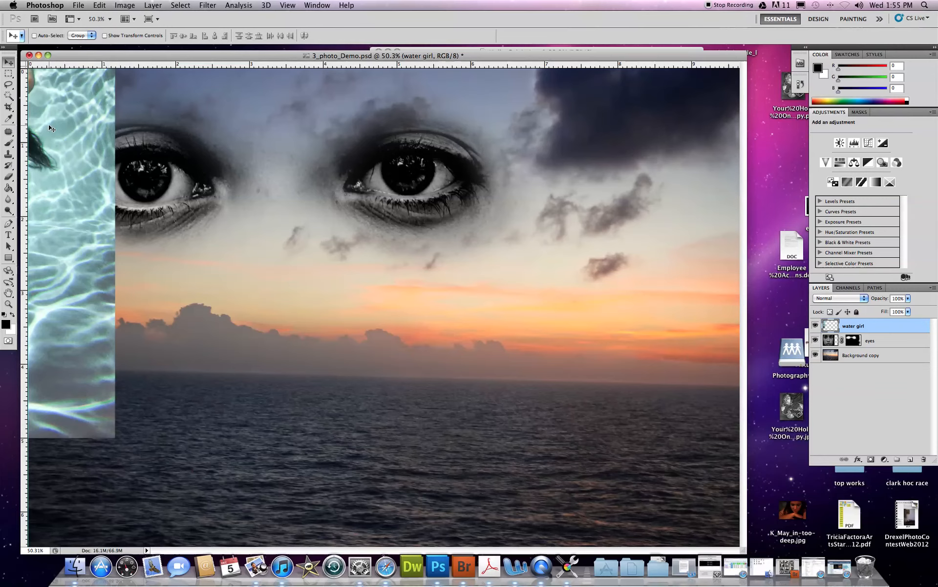
Step: Move the water girl photo fully into the left half of the canvas and stack the eyes layer above it
left_click_drag(34, 122, 394, 285)
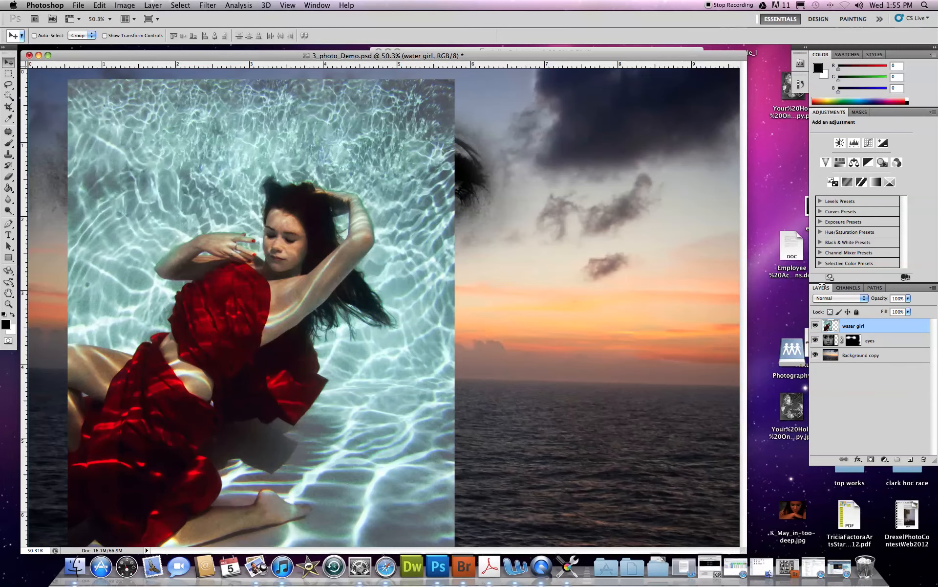
left_click_drag(891, 343, 887, 322)
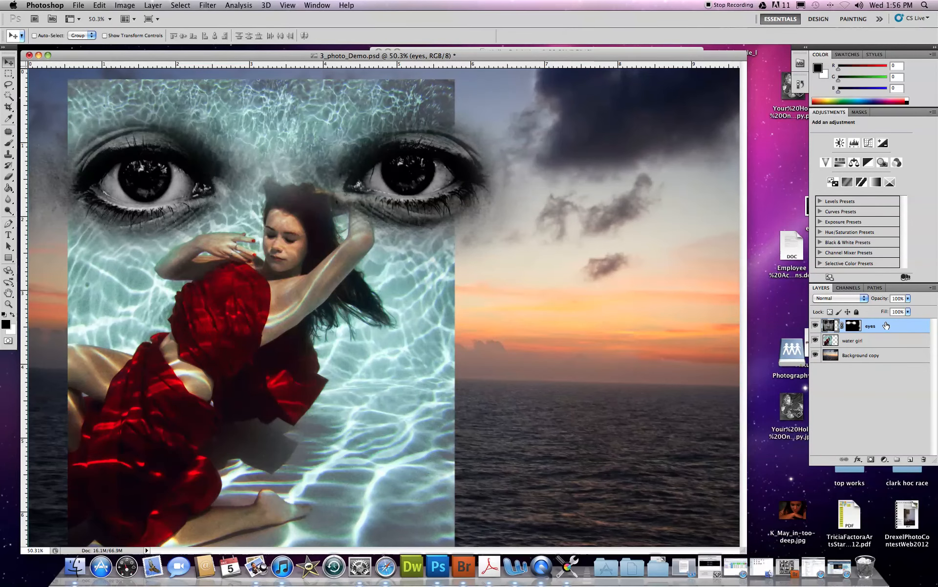
left_click_drag(879, 326, 867, 349)
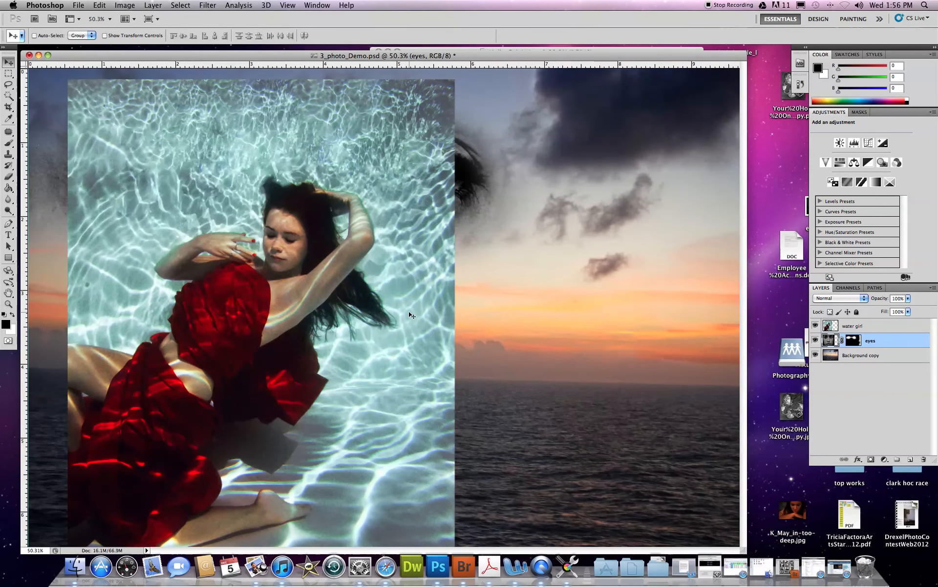
left_click_drag(882, 342, 880, 324)
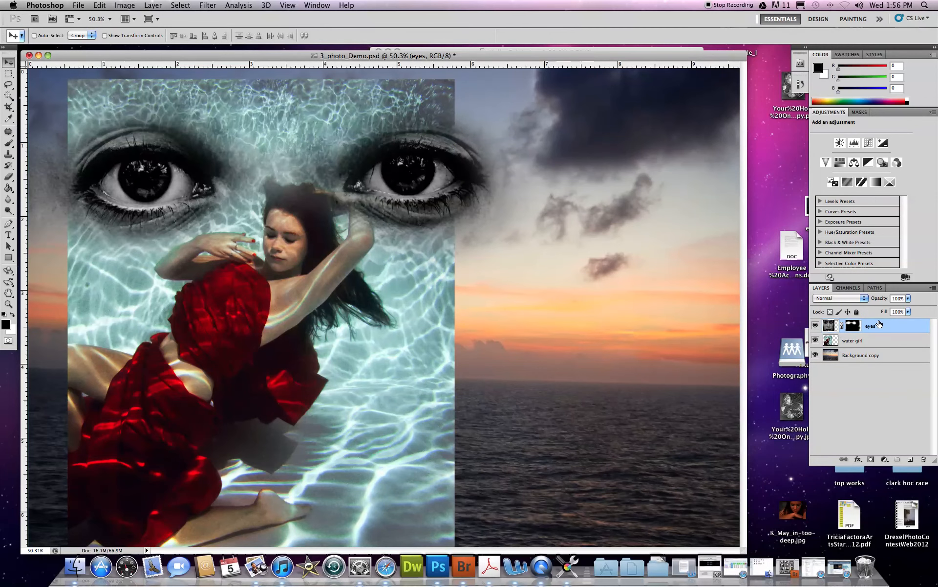
Step: Scale the water girl layer proportionally to 102.74% and shift it slightly left so the figure sits beneath the eyes
left_click(854, 343)
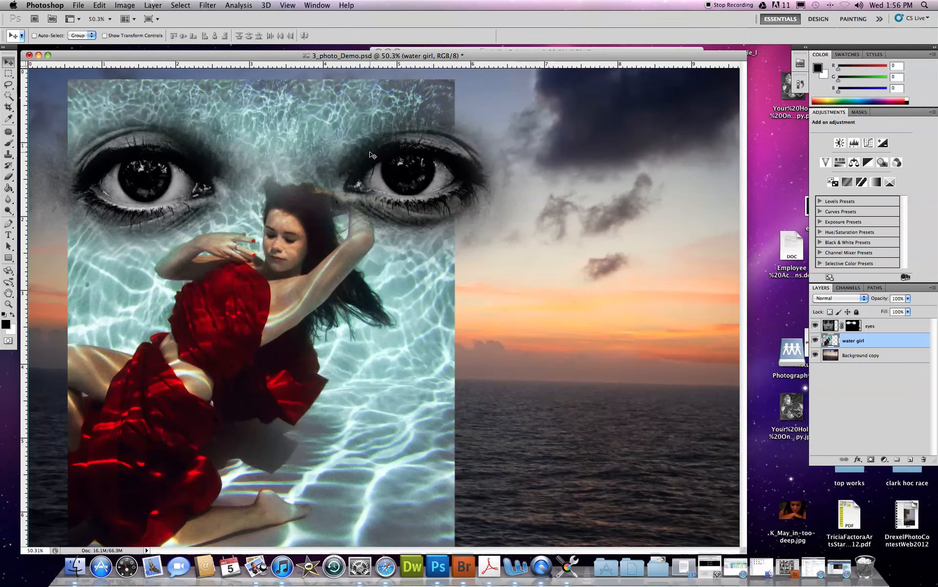
key("super+t")
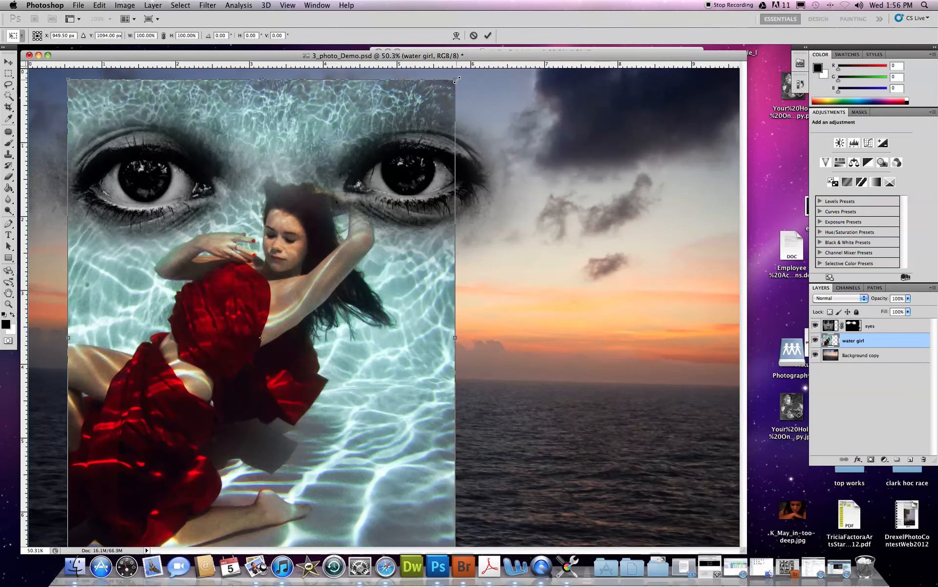
left_click_drag(457, 78, 460, 79)
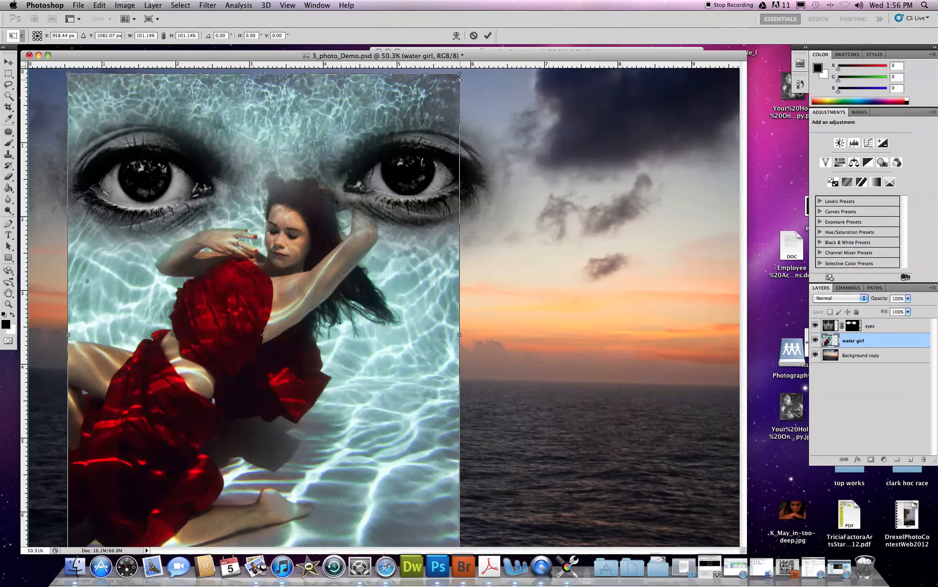
left_click_drag(292, 300, 283, 311)
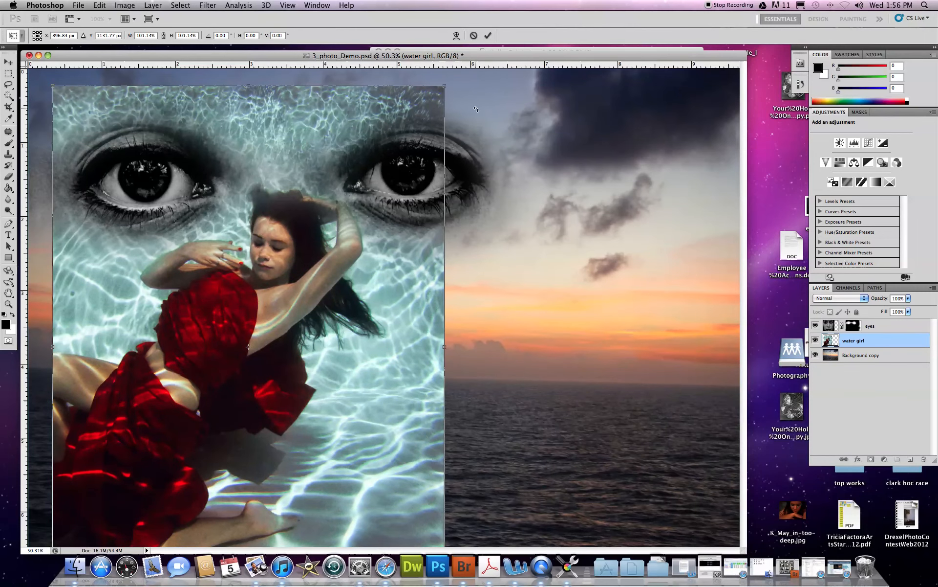
left_click_drag(445, 86, 451, 77)
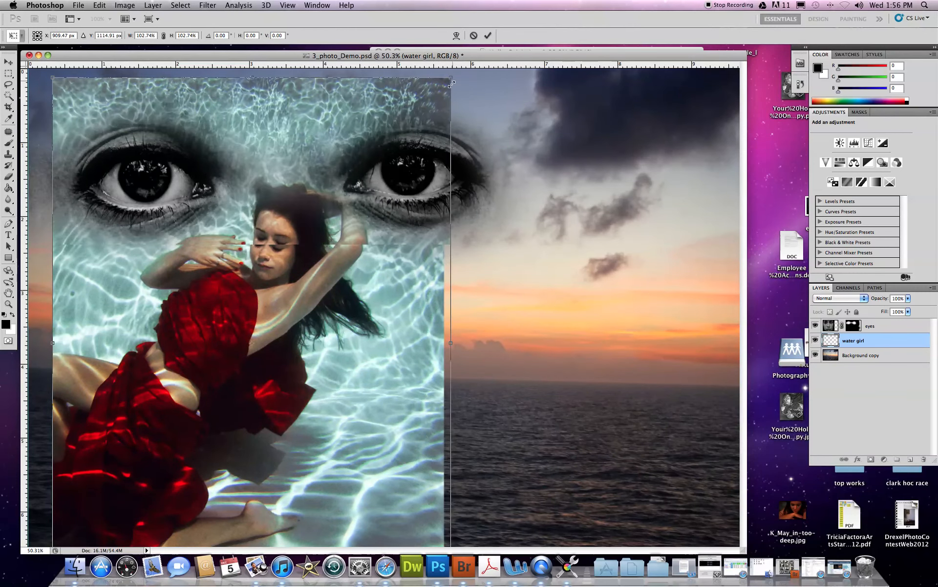
left_click_drag(345, 292, 349, 293)
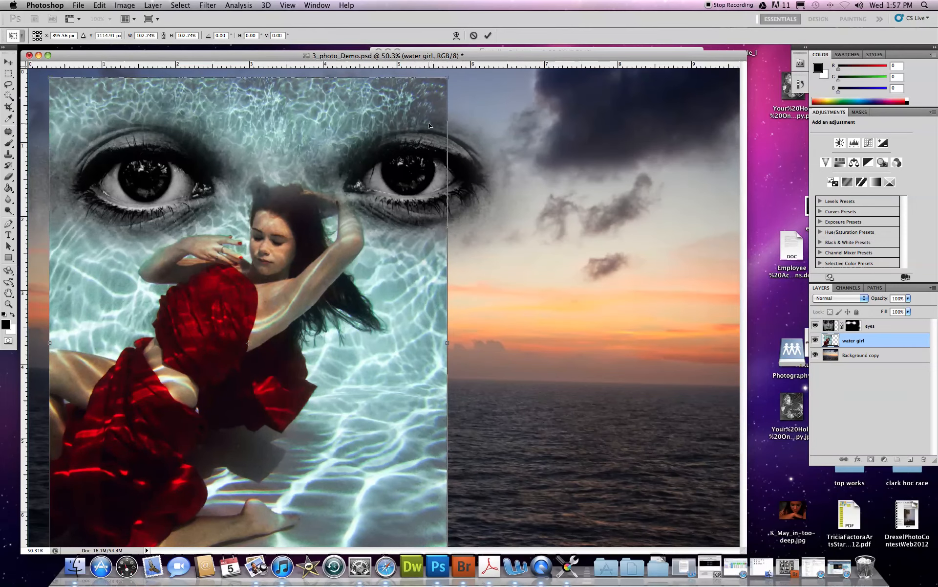
key("Return")
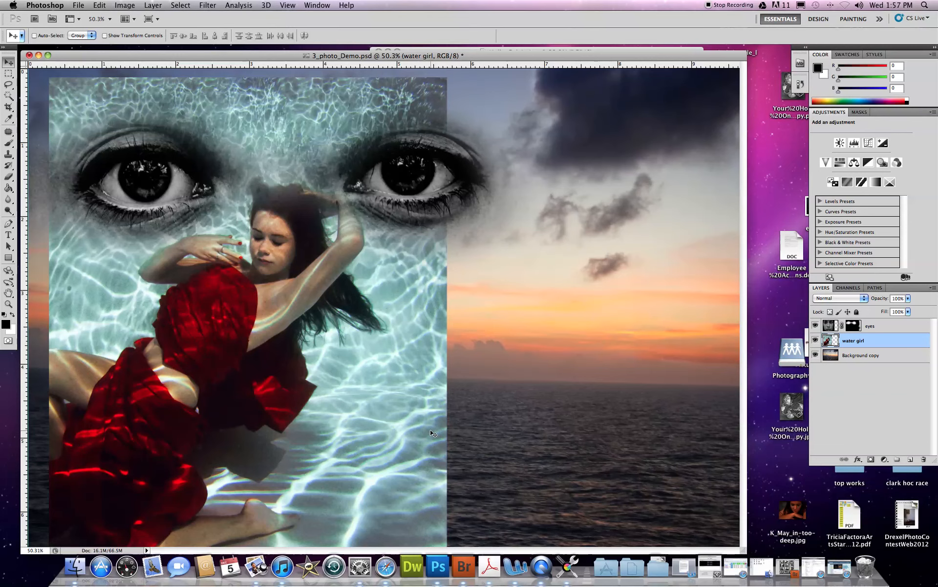
Step: Fade out the water girl photo's outer edges with a soft 484 px black brush on a new layer mask, and select the eyes layer
left_click(872, 460)
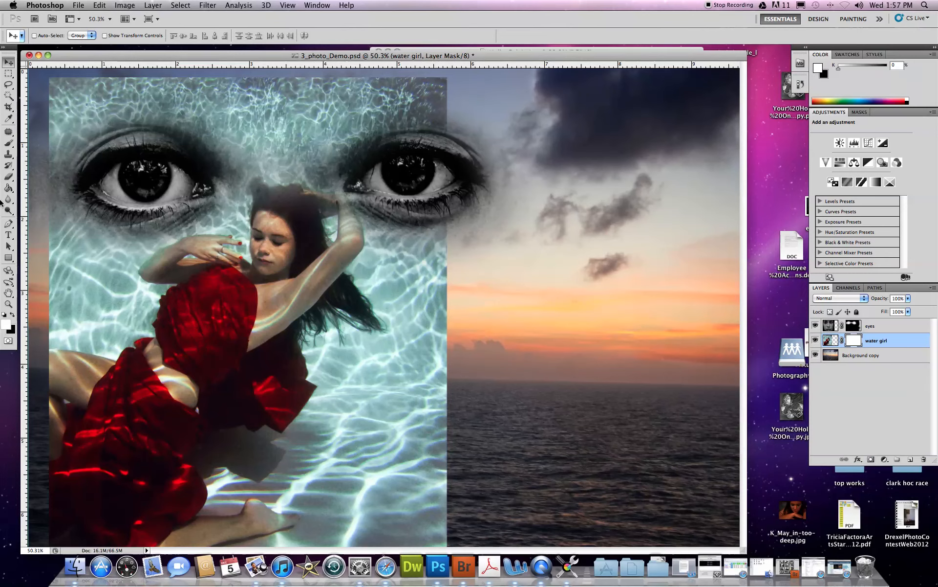
left_click(9, 144)
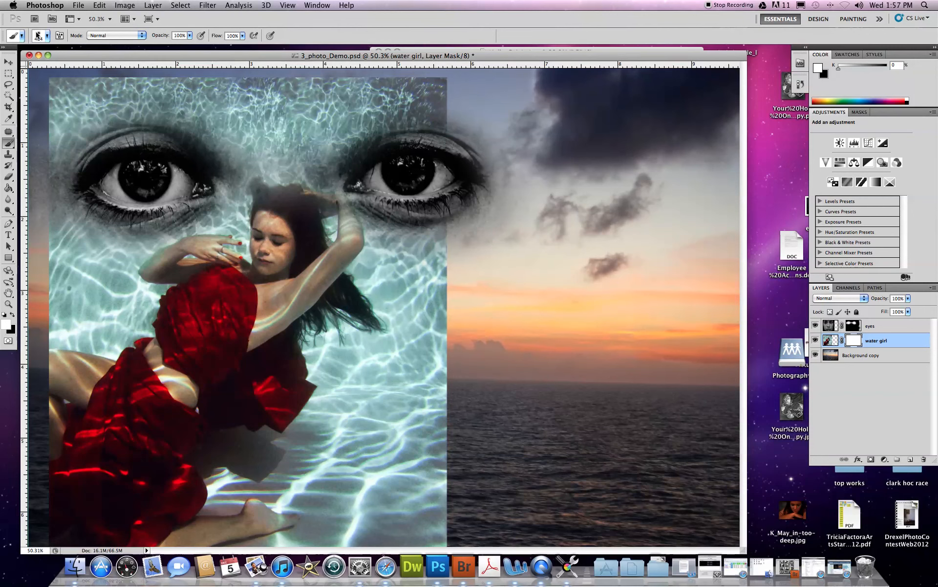
left_click(42, 35)
left_click_drag(12, 84, 11, 82)
left_click(302, 31)
left_click(14, 315)
mouse_move(489, 310)
left_mouse_down()
mouse_move(483, 342)
mouse_move(478, 239)
mouse_move(474, 352)
mouse_move(486, 359)
mouse_move(493, 326)
mouse_move(482, 491)
mouse_move(481, 419)
mouse_move(468, 471)
mouse_move(474, 362)
mouse_move(423, 498)
mouse_move(472, 330)
mouse_move(408, 492)
mouse_move(370, 546)
mouse_move(382, 543)
mouse_move(419, 472)
mouse_move(472, 345)
mouse_move(485, 246)
mouse_move(480, 151)
mouse_move(466, 115)
mouse_move(474, 101)
mouse_move(418, 49)
mouse_move(448, 60)
mouse_move(116, 61)
mouse_move(59, 67)
mouse_move(12, 96)
left_mouse_up()
mouse_move(1, 131)
left_mouse_down()
mouse_move(23, 136)
mouse_move(55, 90)
left_mouse_up()
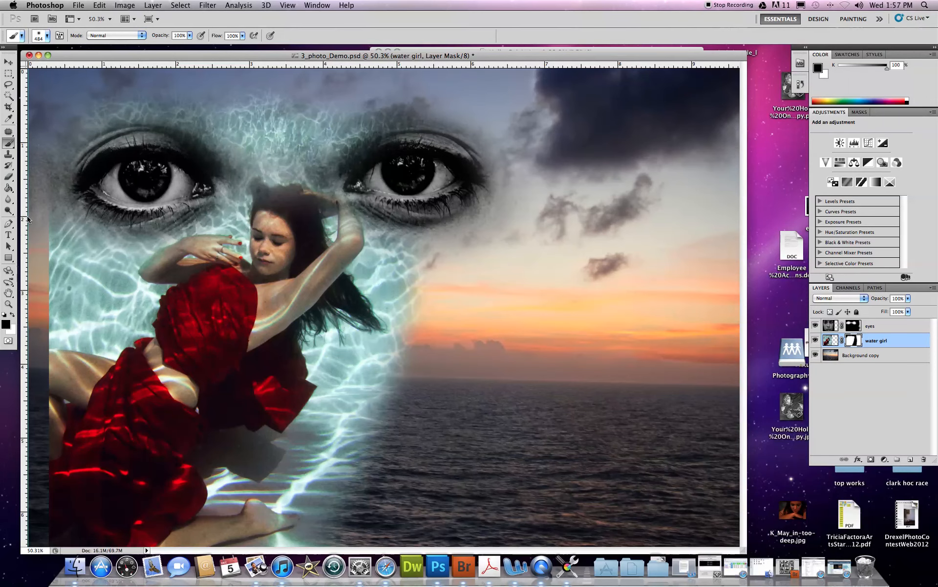
mouse_move(25, 228)
left_mouse_down()
mouse_move(40, 459)
mouse_move(46, 489)
mouse_move(48, 476)
mouse_move(88, 533)
mouse_move(34, 418)
mouse_move(30, 326)
mouse_move(42, 418)
mouse_move(90, 535)
left_mouse_up()
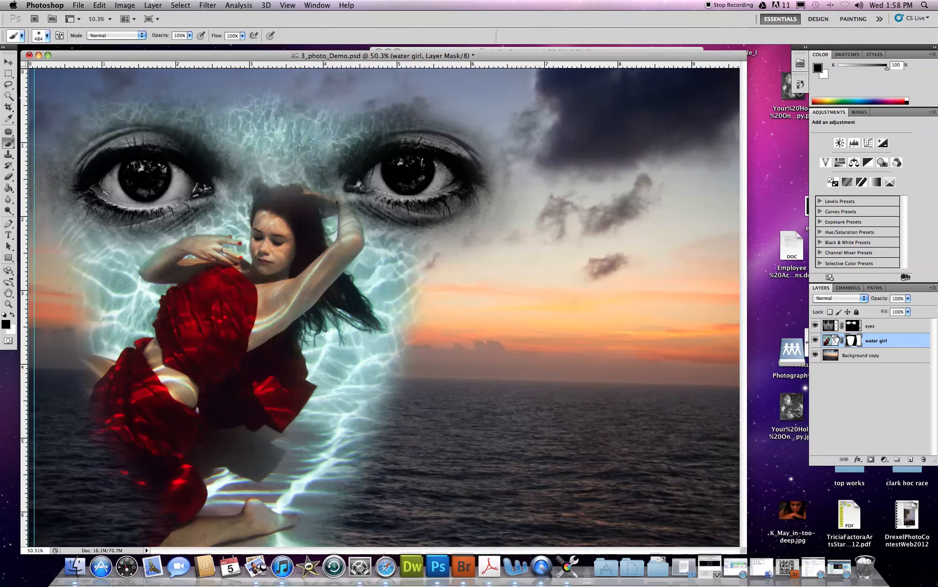
left_click(859, 326)
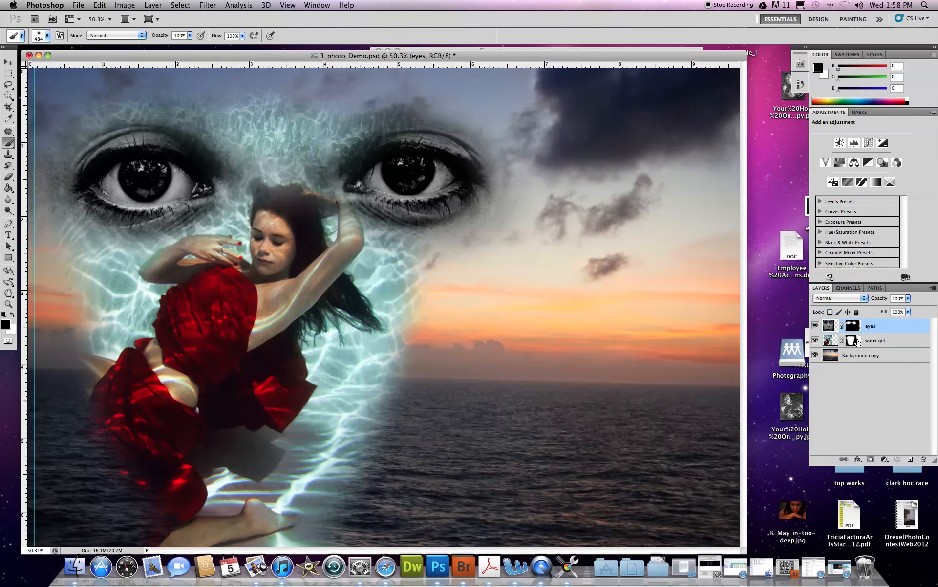